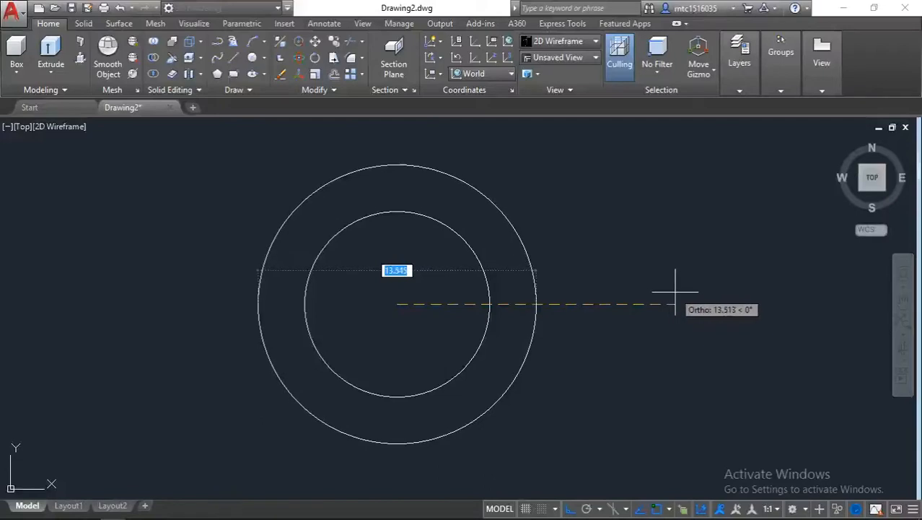
Step: Finish the circle concentric with the outer circle at a diameter of 7.5
text(7.5)
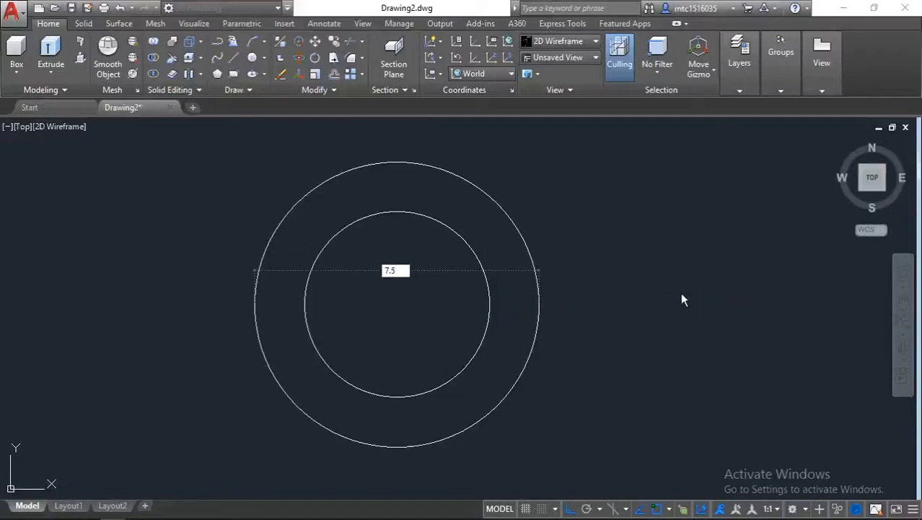
key(Return)
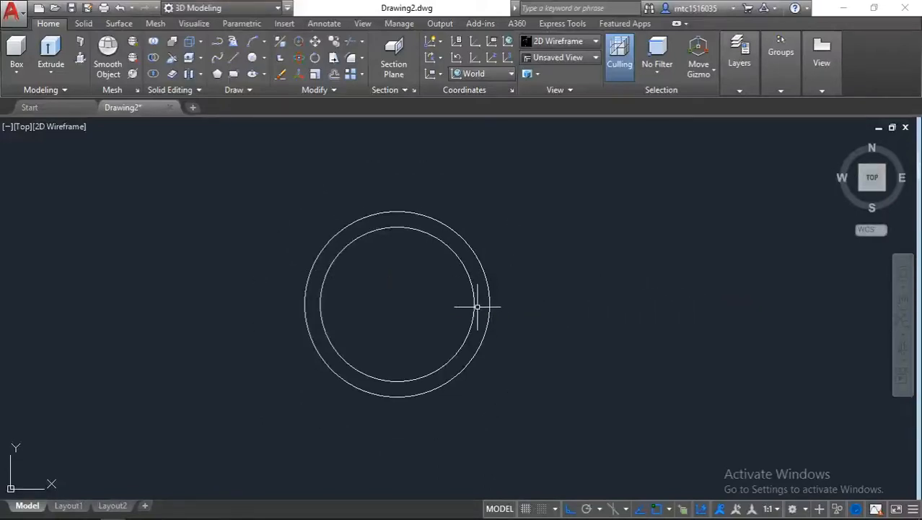
Step: Draw a third circle with a diameter of 5.31 from the common centre of the two existing circles
scroll(452, 309, up, 4)
scroll(453, 312, down, 2)
middle_drag(453, 312, 539, 309)
text(c)
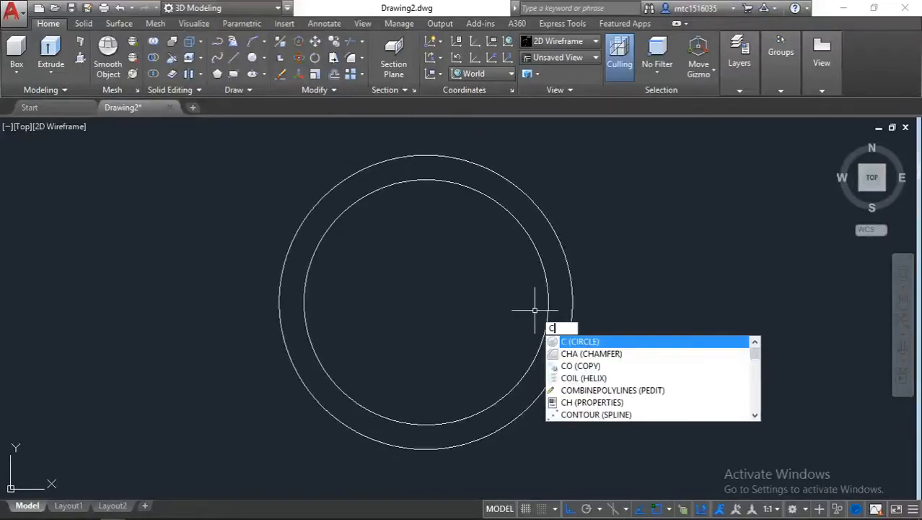
key(Return)
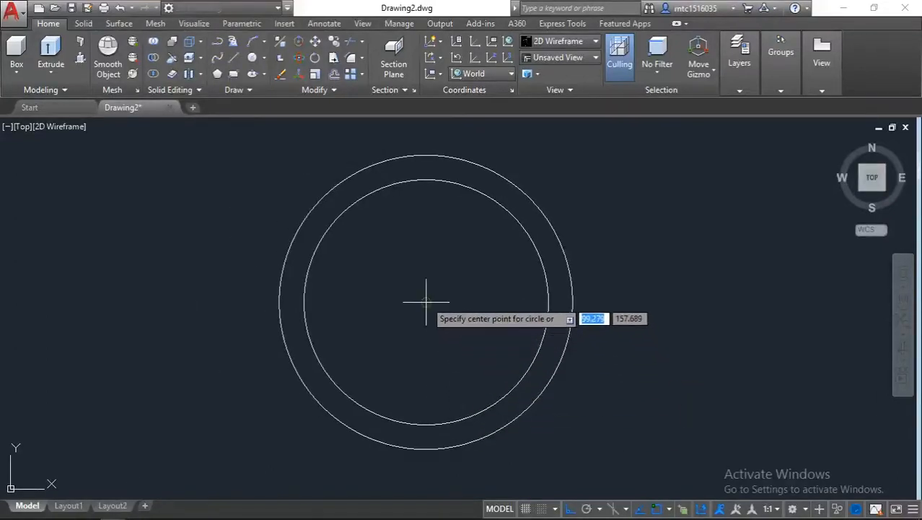
click(425, 301)
text(d)
key(Return)
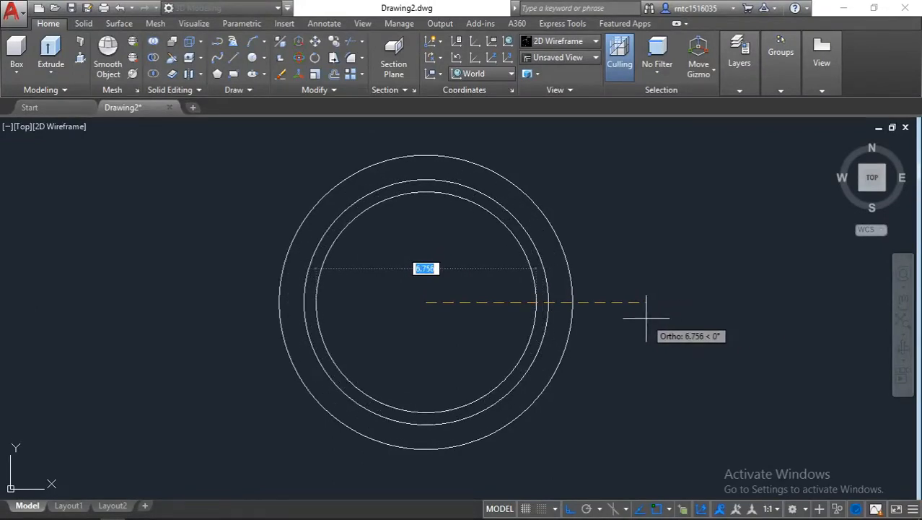
text(5.31)
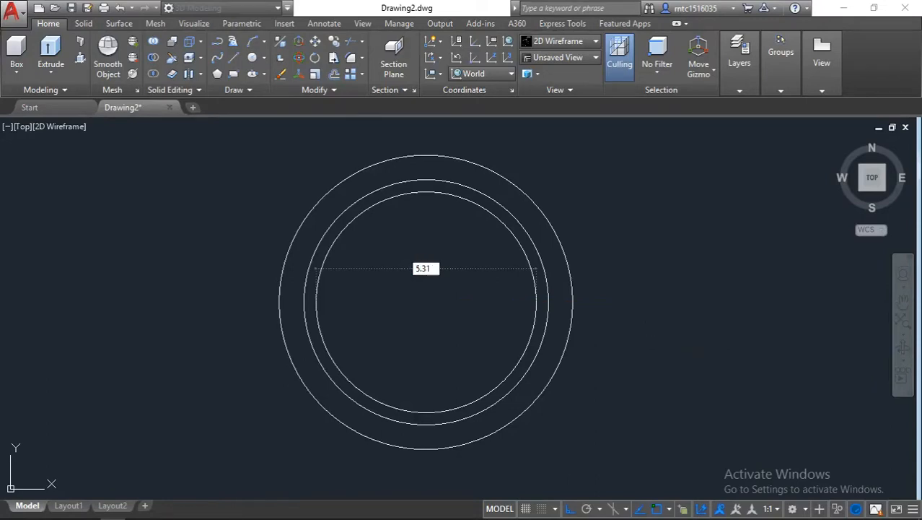
key(Return)
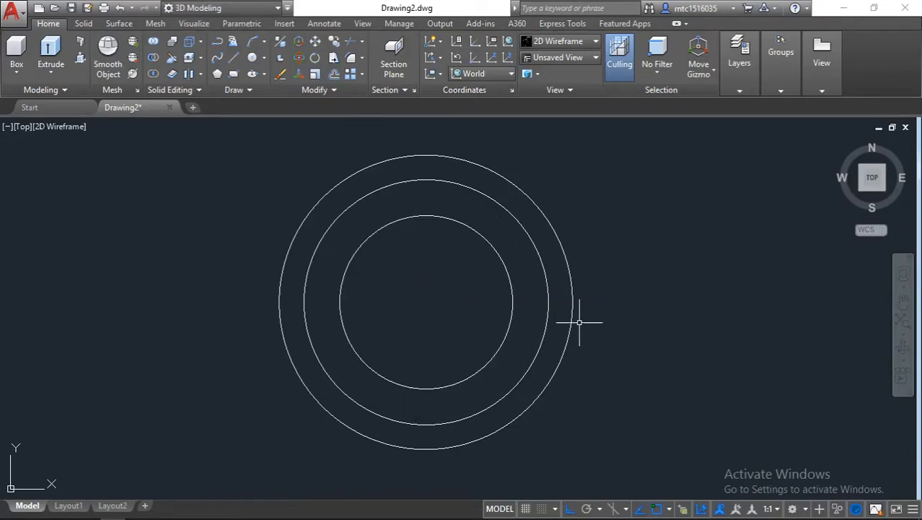
Step: Draw a bolt-hole circle with a diameter of 3/4, centred on the top quadrant of the middle circle
text(c)
key(Return)
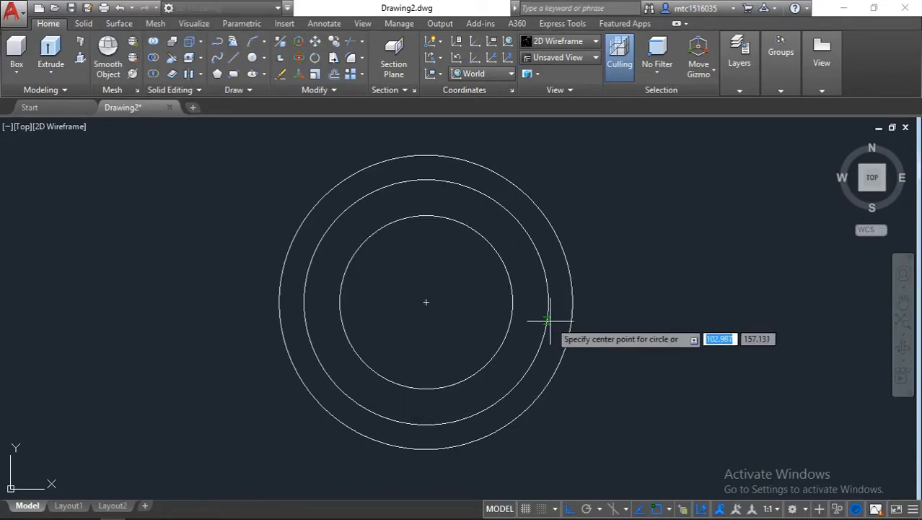
click(428, 178)
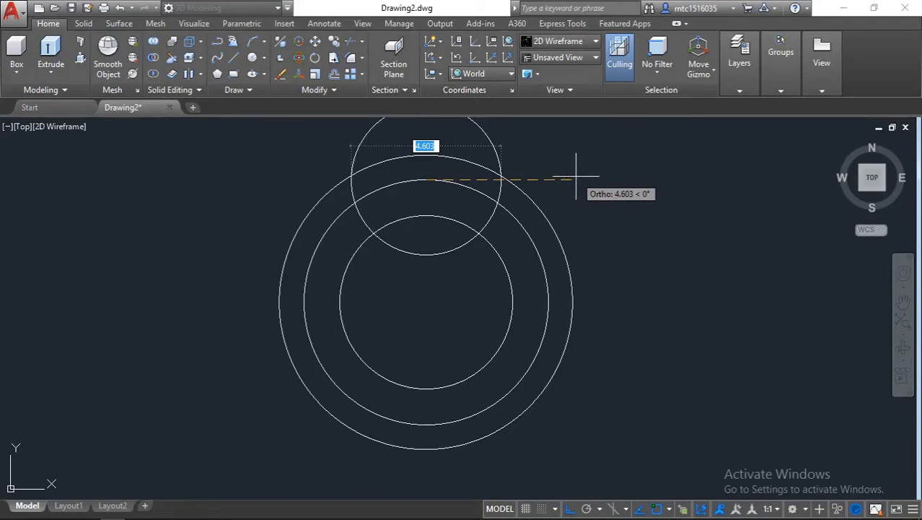
text(3/4)
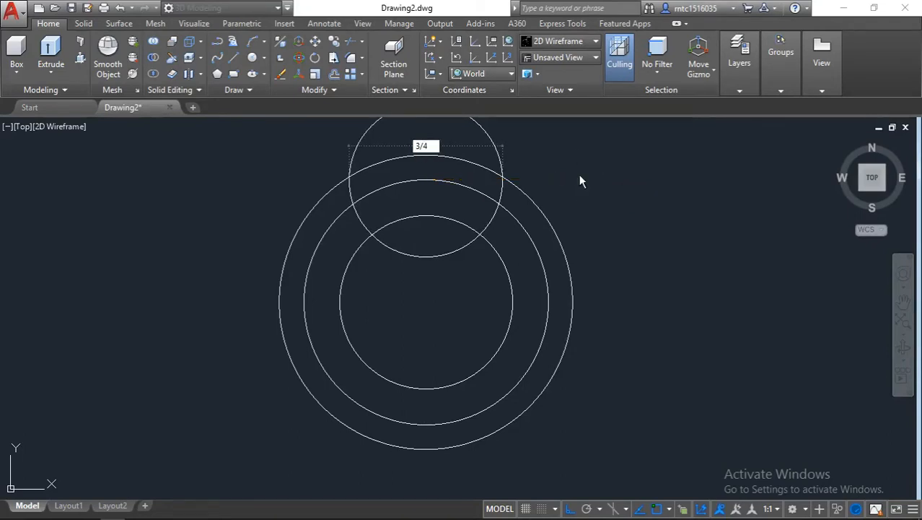
key(Return)
scroll(440, 182, up, 2)
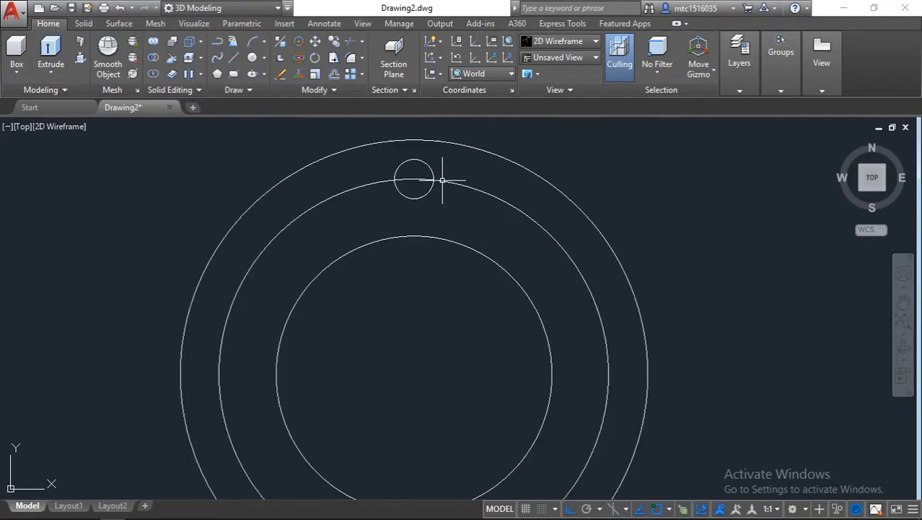
scroll(446, 191, down, 2)
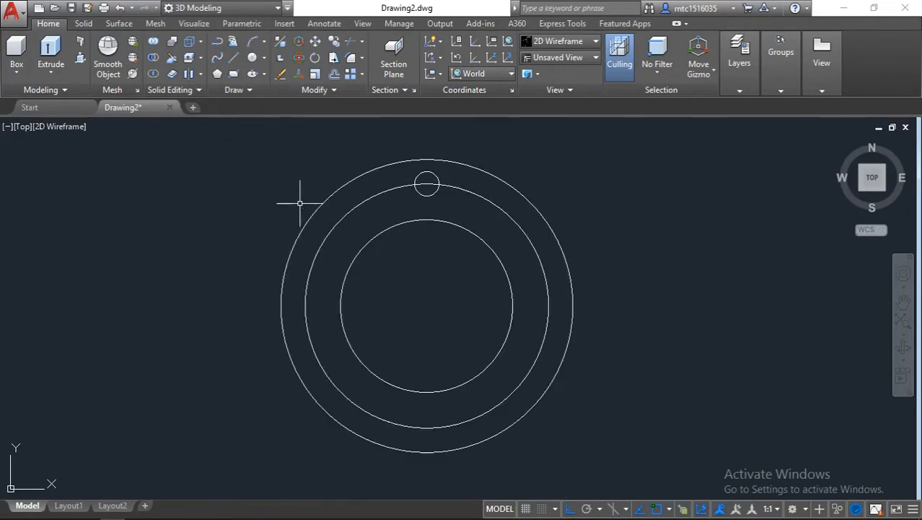
Step: Create a polar array of the small bolt-hole circle about the centre of the concentric circles
text(P)
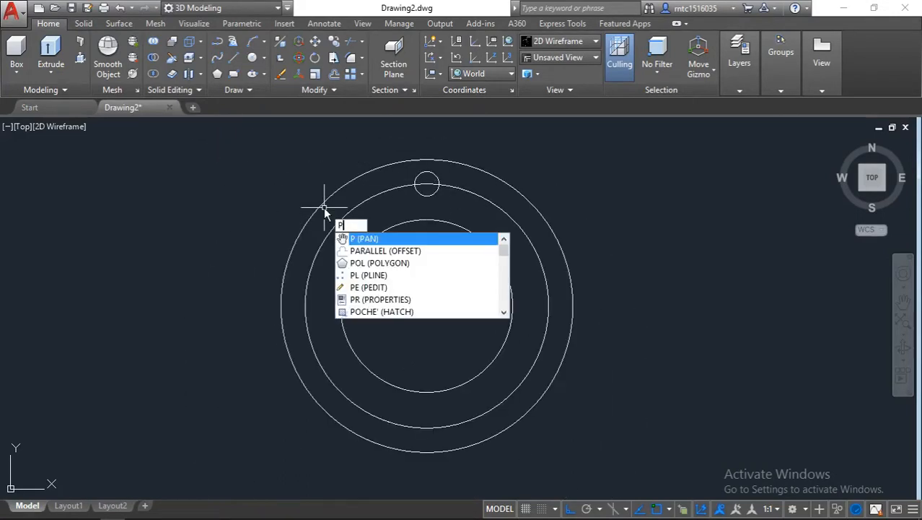
key(BackSpace)
text(AR)
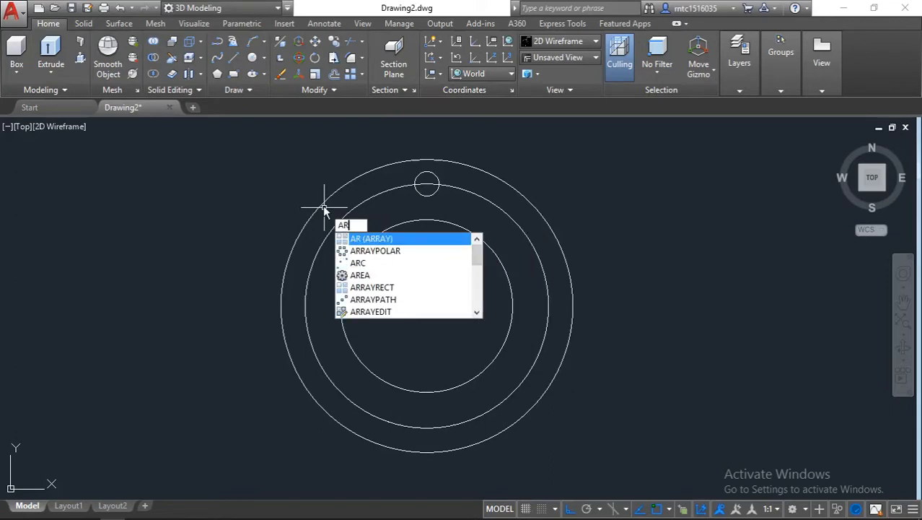
key(Down)
key(Return)
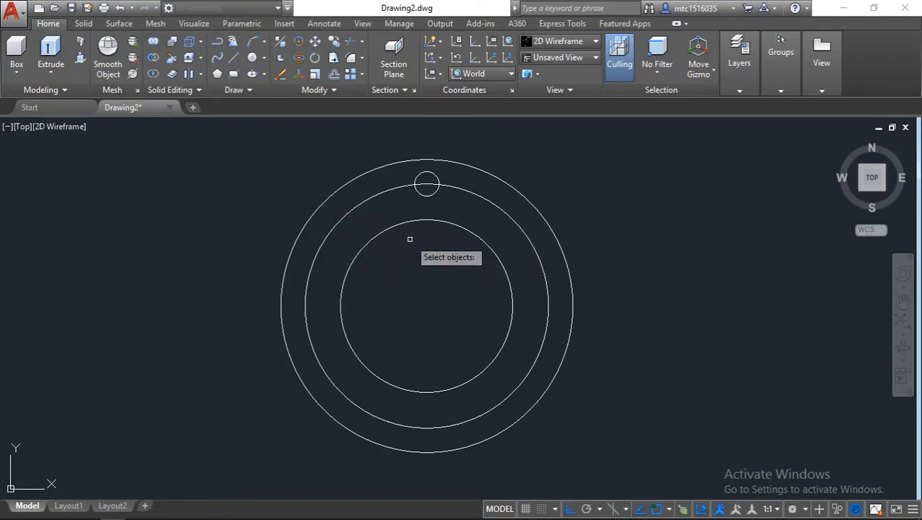
click(424, 200)
click(424, 194)
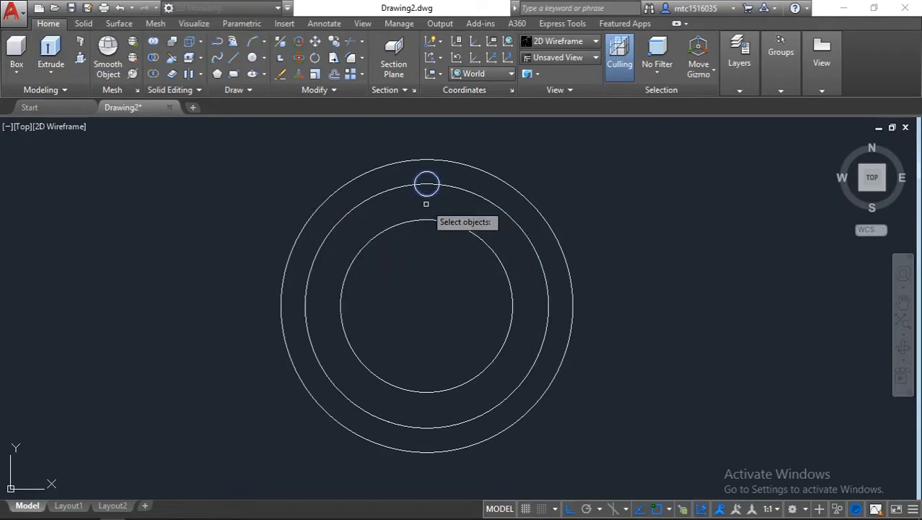
key(Return)
click(427, 306)
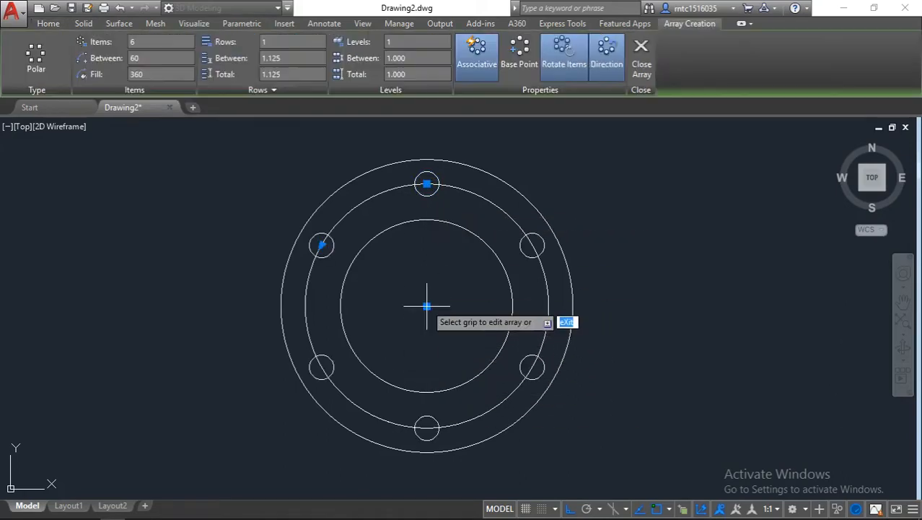
Step: Set the polar array's item count to 8 and finish the array
text(i)
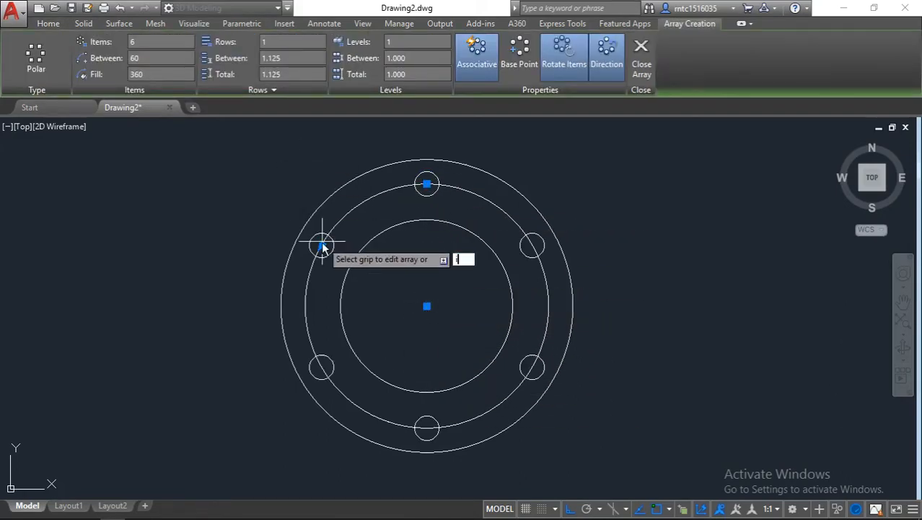
key(Return)
key(Return)
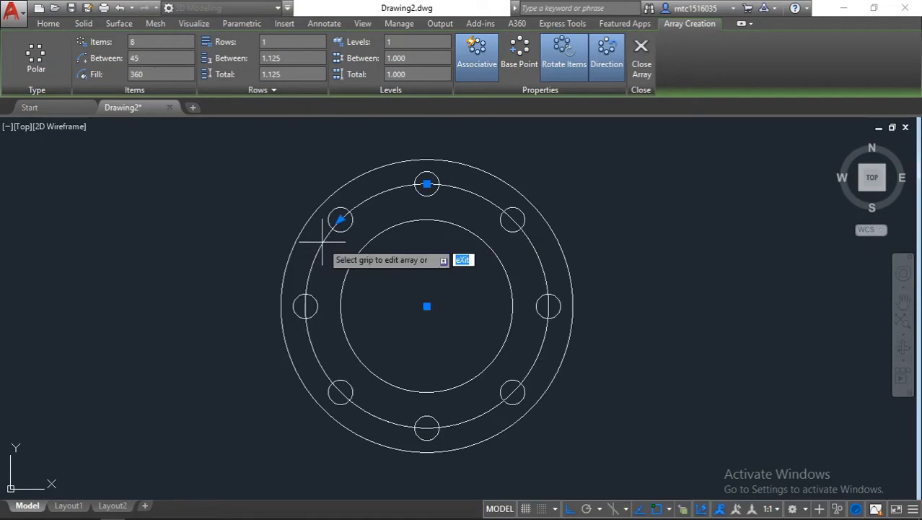
key(Return)
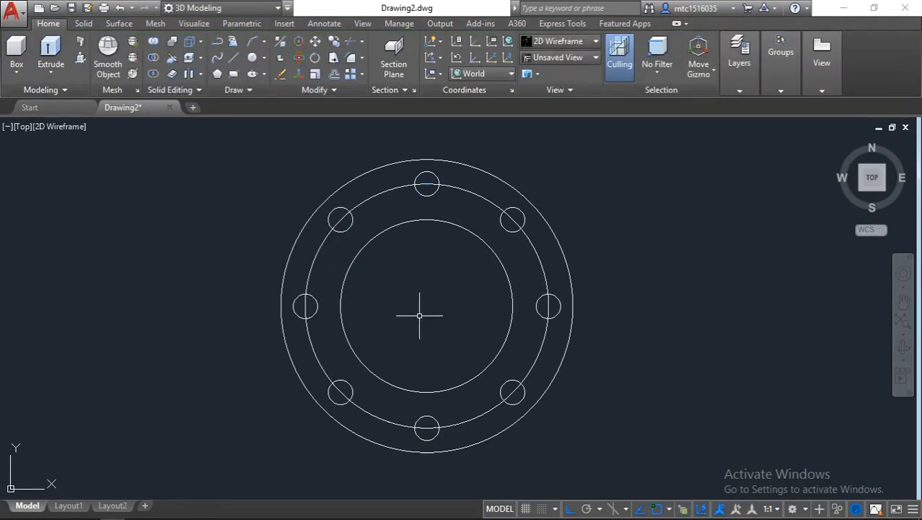
Step: Switch the drawing to the SW Isometric view
click(860, 188)
text(e)
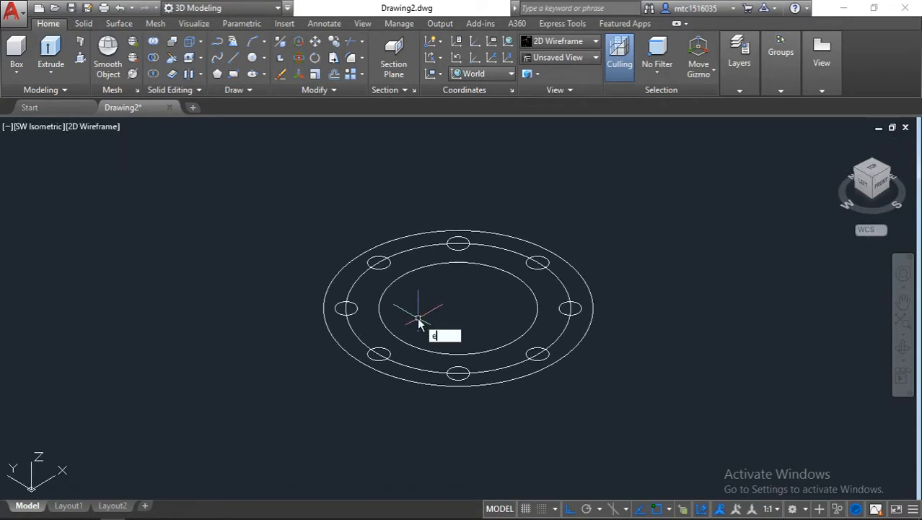
text(x)
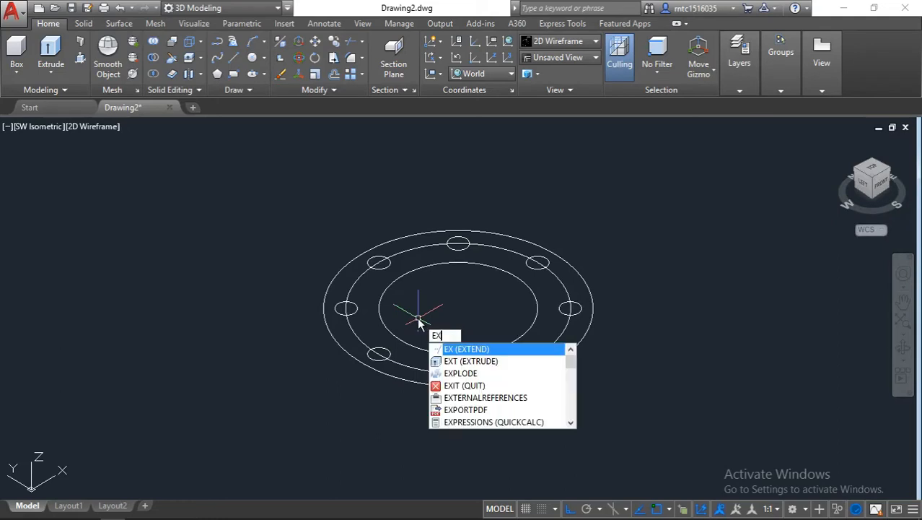
click(459, 360)
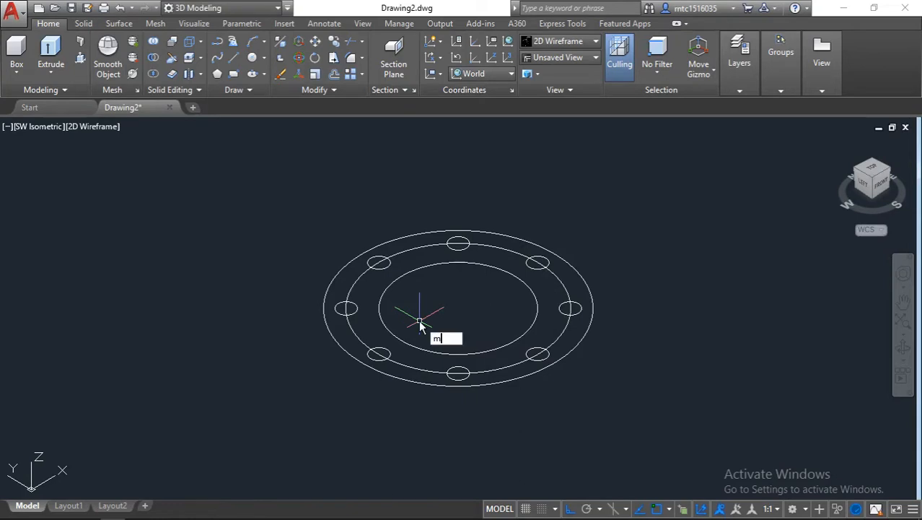
Step: Move the outermost circle vertically upward by .1, using its centre as the base point
click(346, 352)
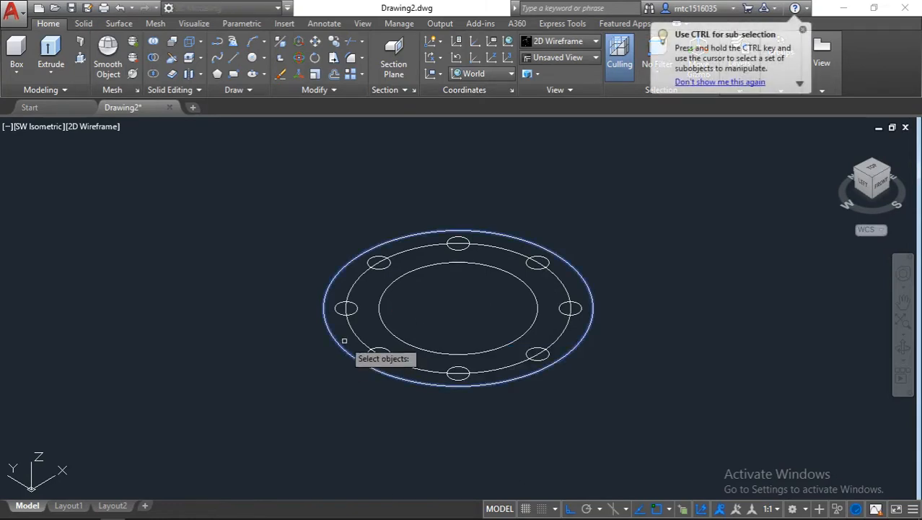
key(Return)
click(457, 307)
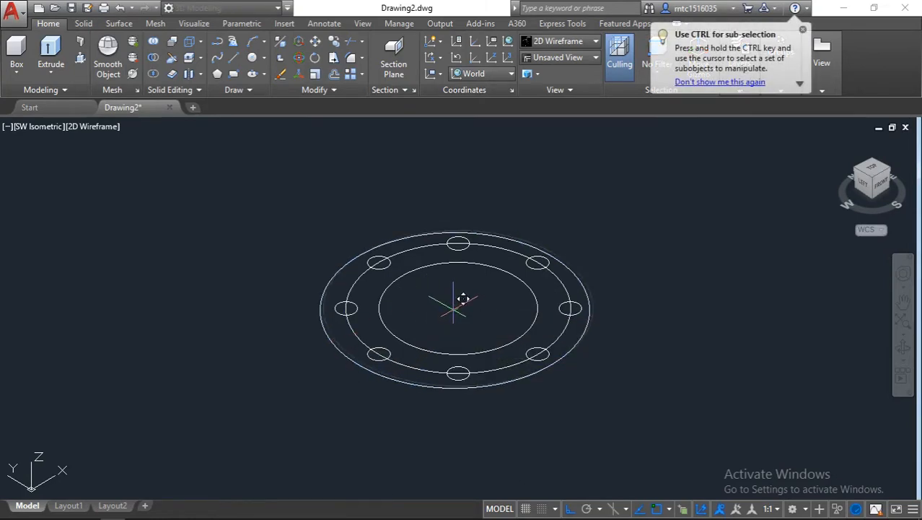
text(.1)
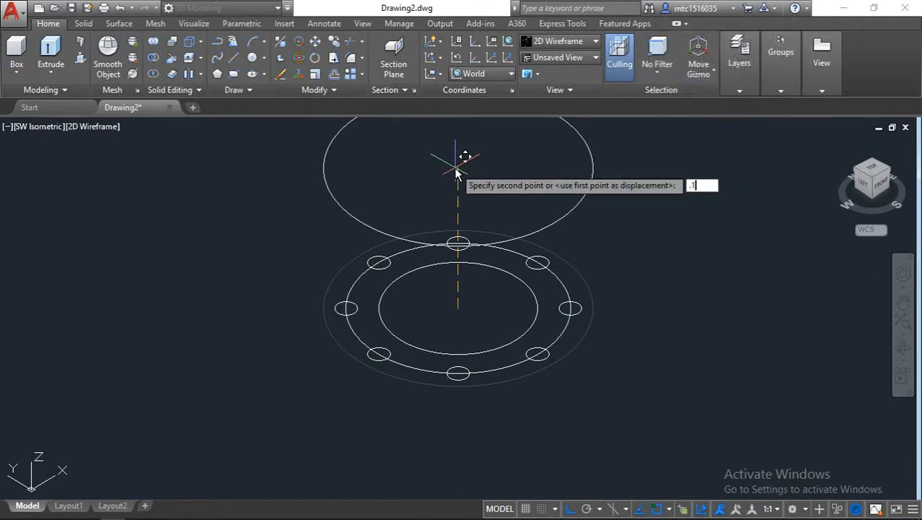
key(Return)
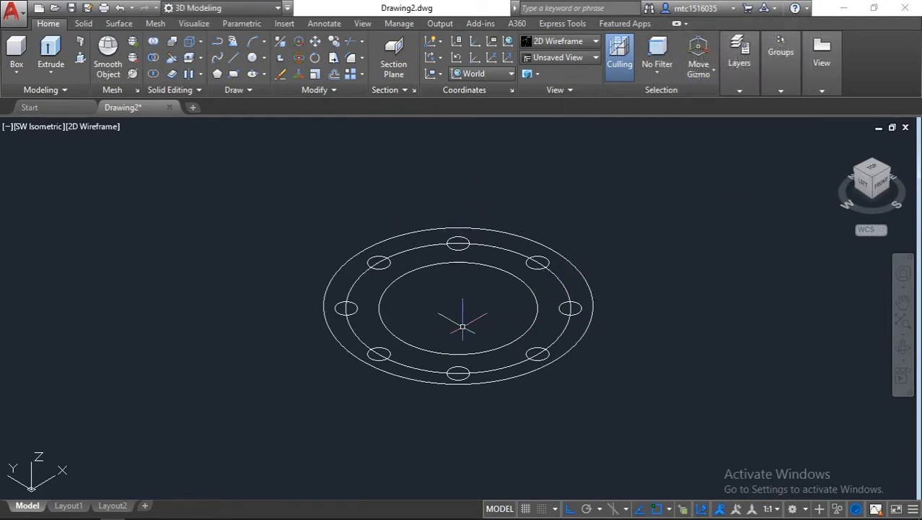
text(e)
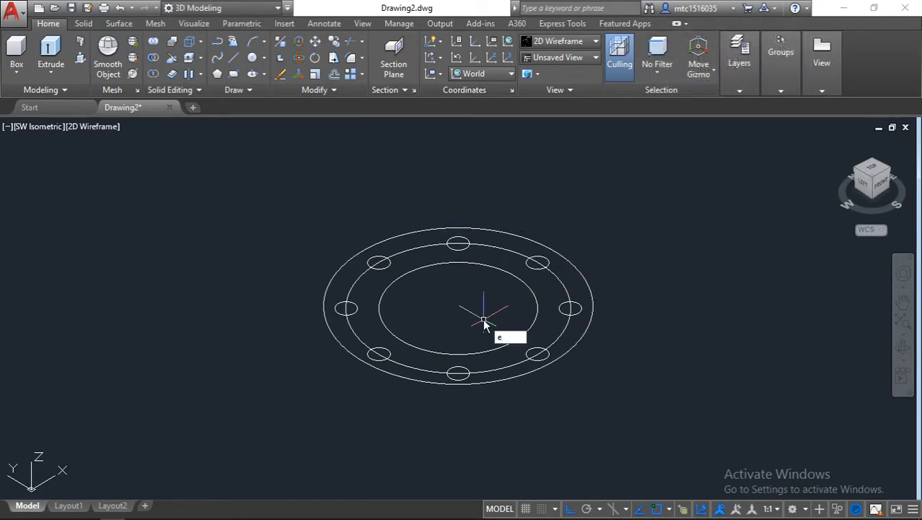
text(x)
click(525, 361)
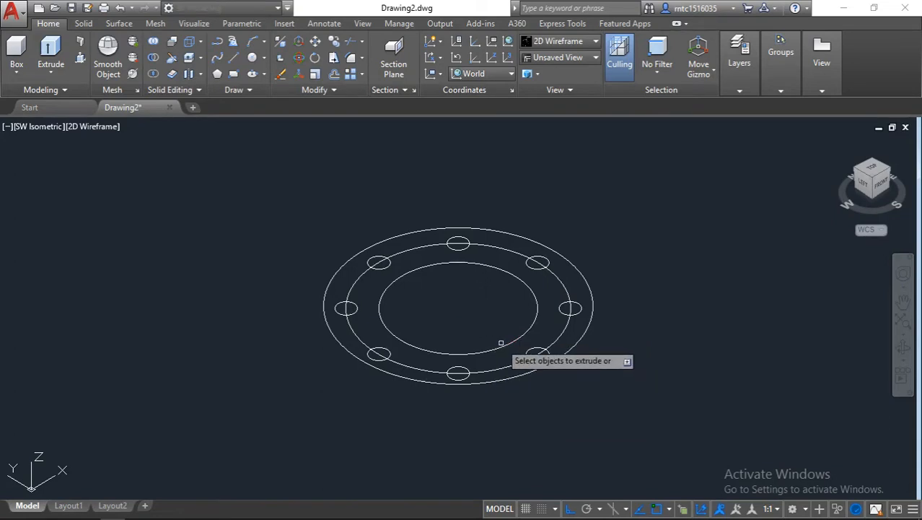
key(Escape)
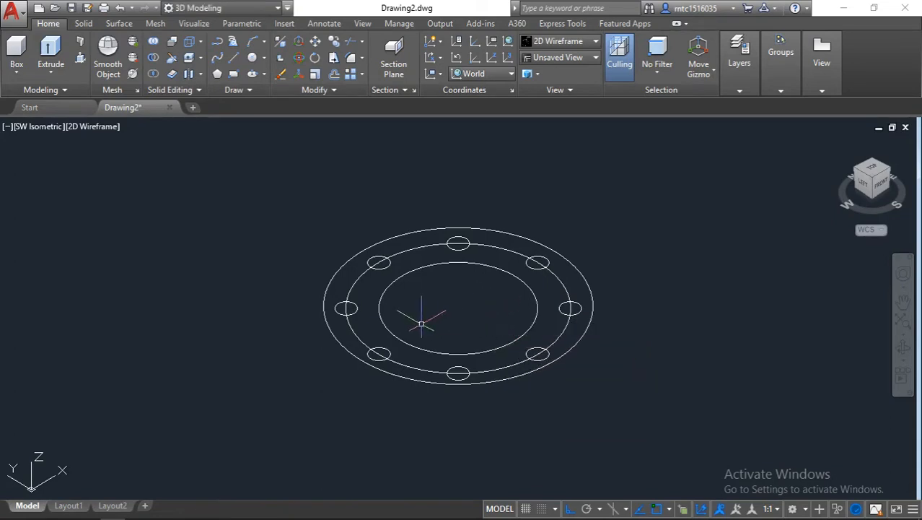
Step: Extrude the innermost circle upward to a height of 2.94
click(461, 367)
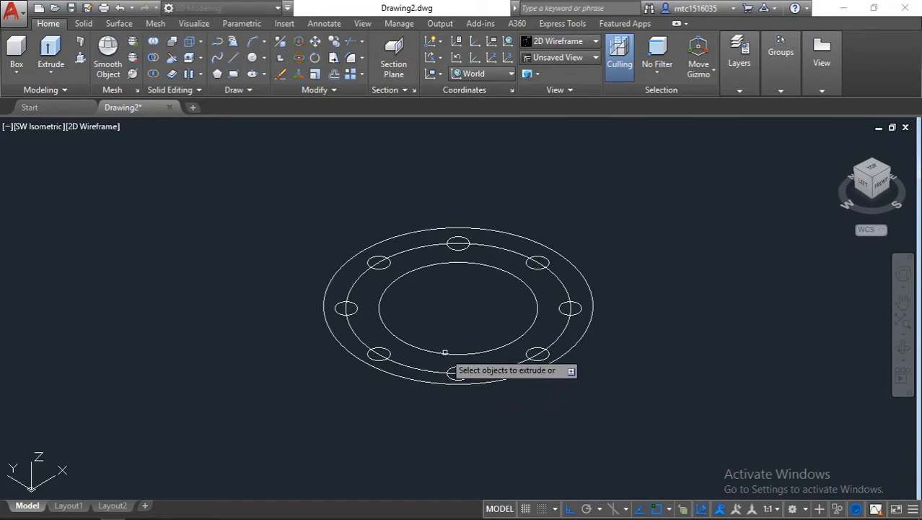
click(442, 353)
key(Return)
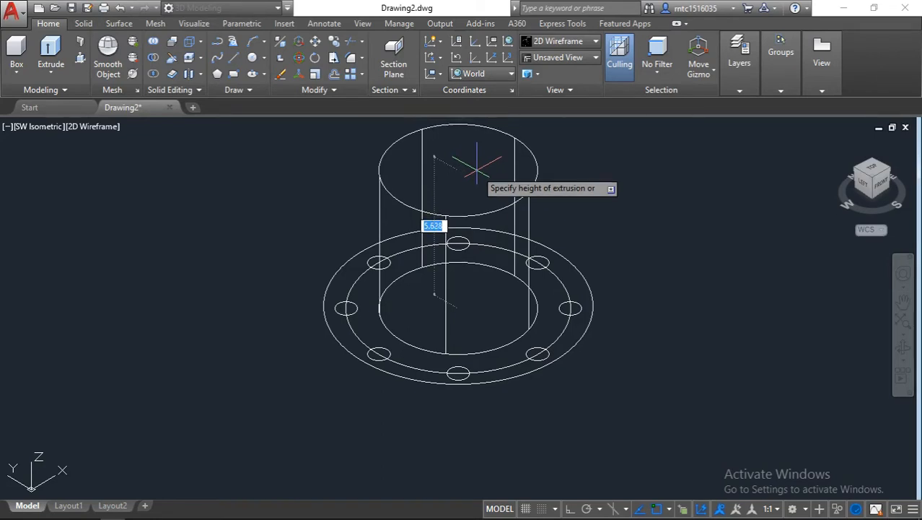
text(2)
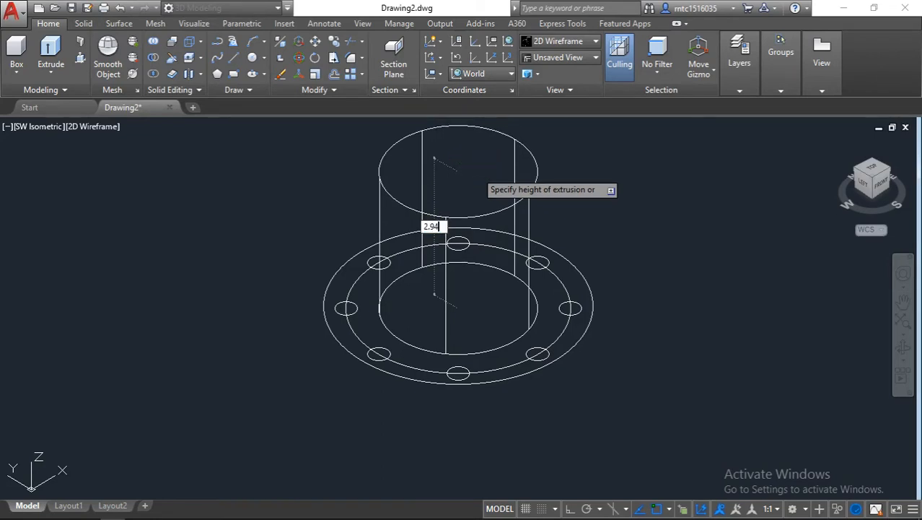
text(.94)
key(Return)
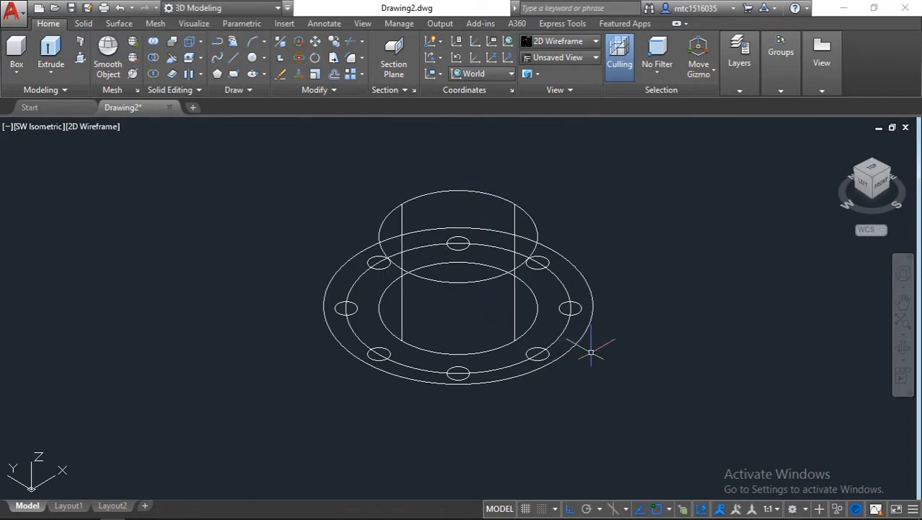
Step: Extrude the outermost circle upward to a height of .78
key(Down)
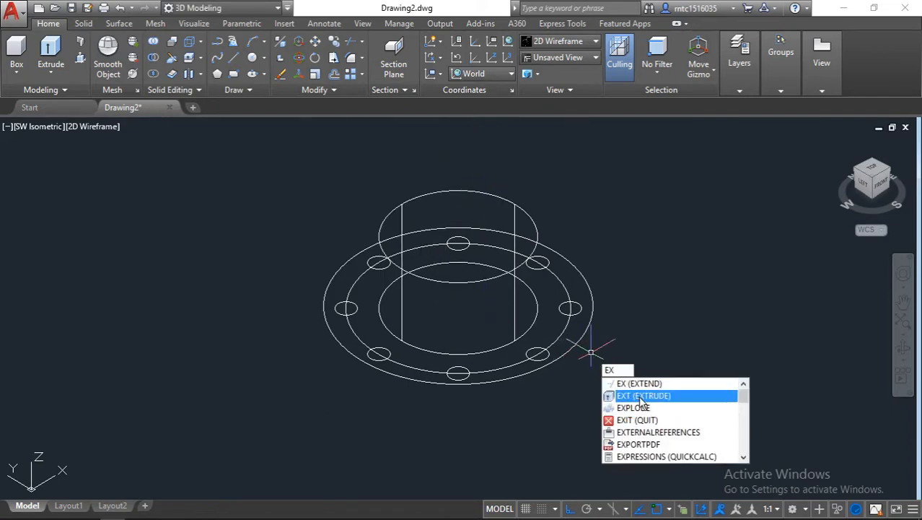
key(Return)
click(422, 382)
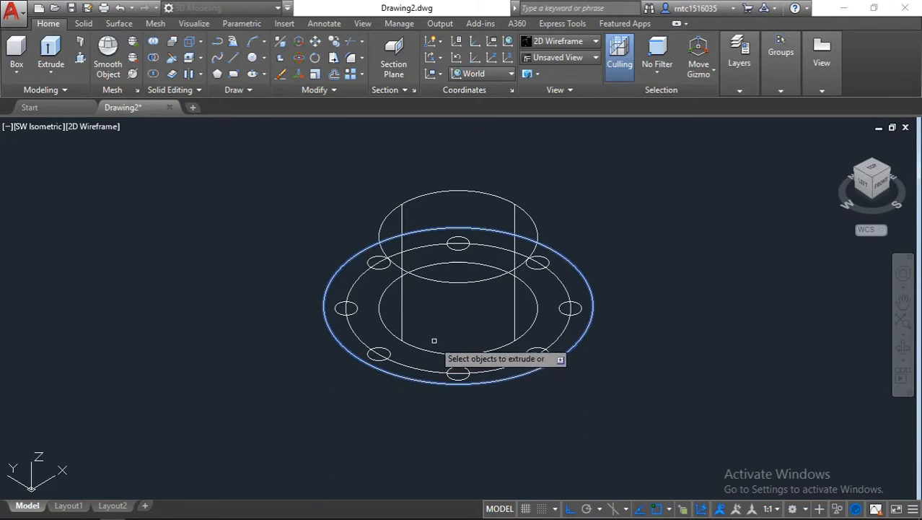
key(Return)
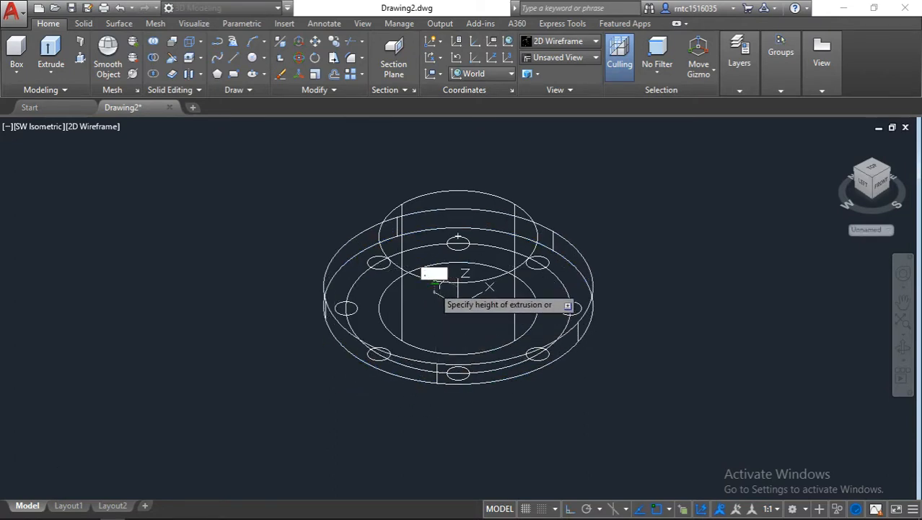
text(.78)
key(Return)
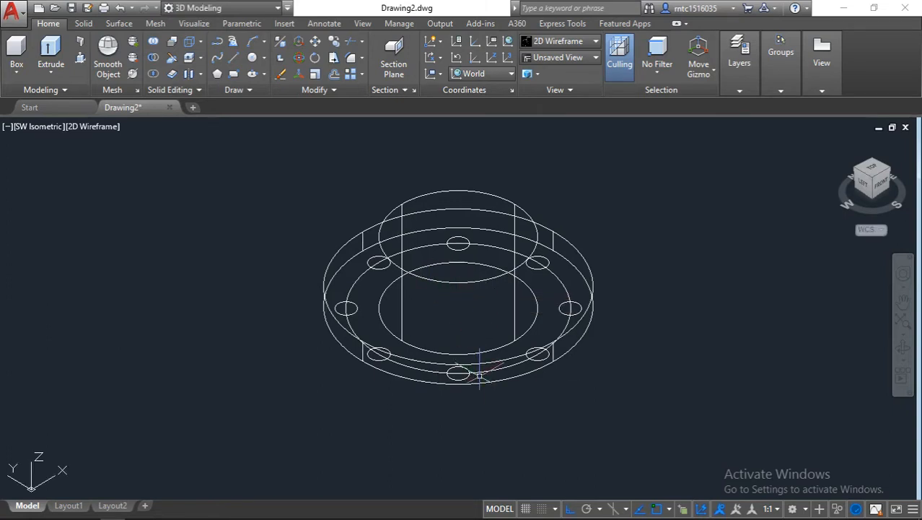
Step: Explode the polar array of bolt-hole circles into separate objects
scroll(480, 376, up, 2)
middle_drag(480, 335, 470, 439)
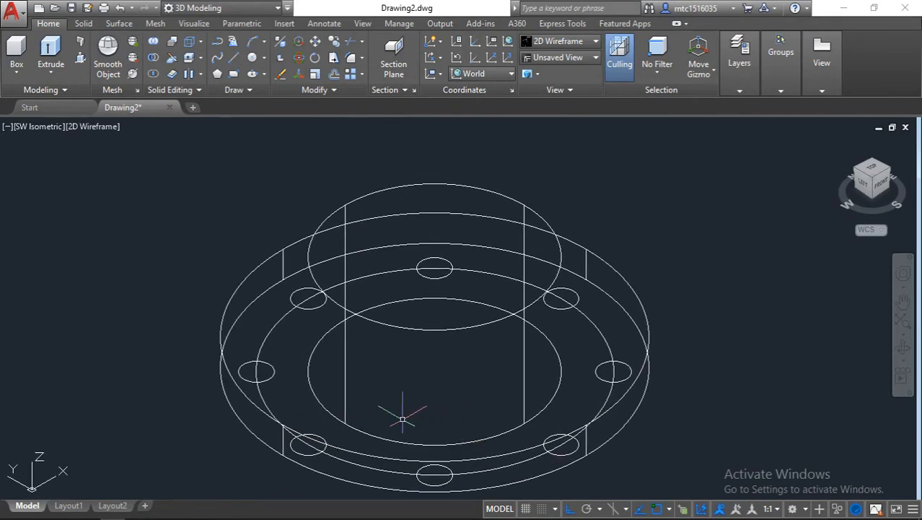
click(258, 370)
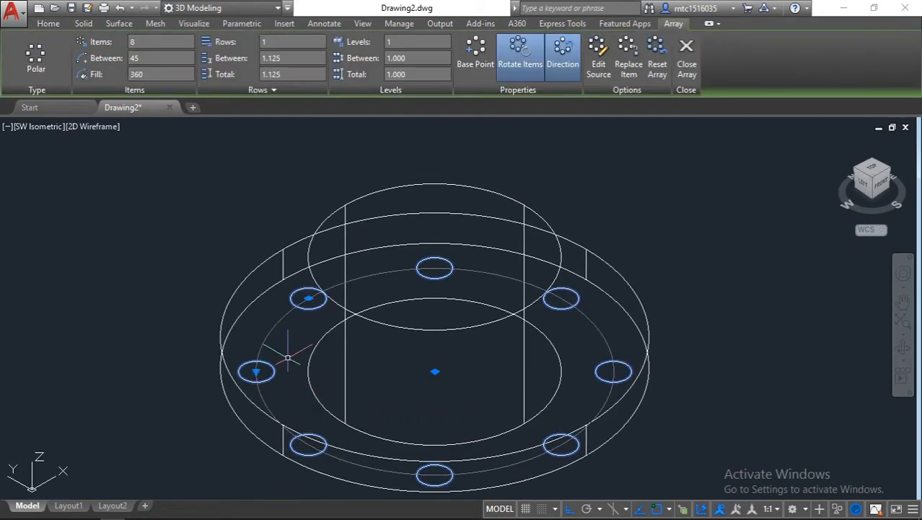
click(341, 401)
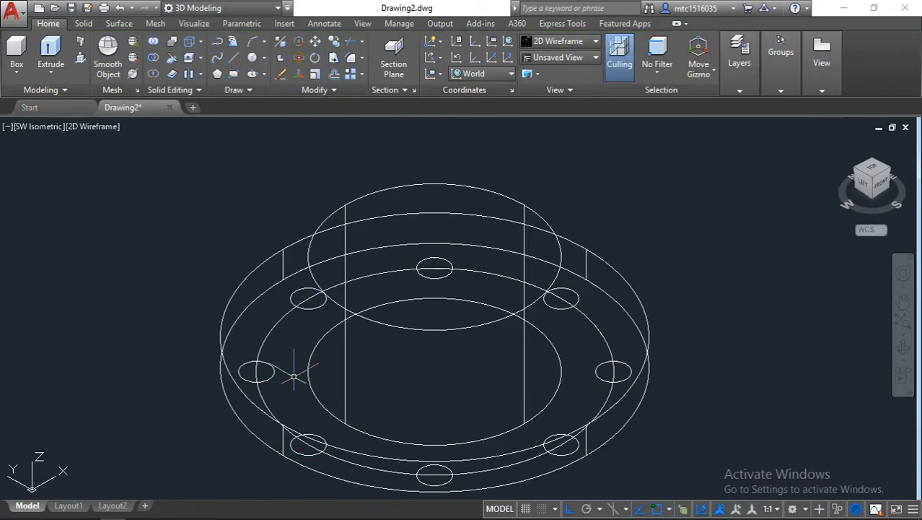
Step: Extrude all eight bolt-hole circles upward together, well past the top of the central hub
text(ex)
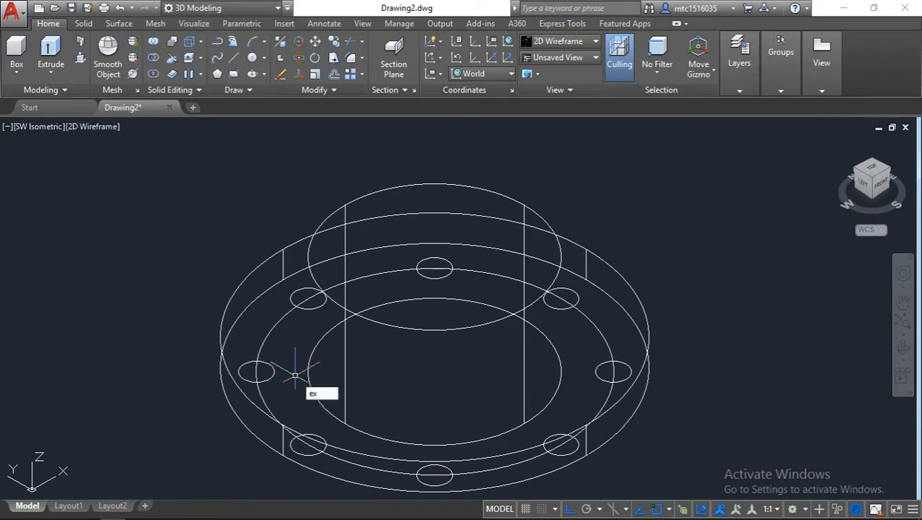
click(339, 414)
click(268, 382)
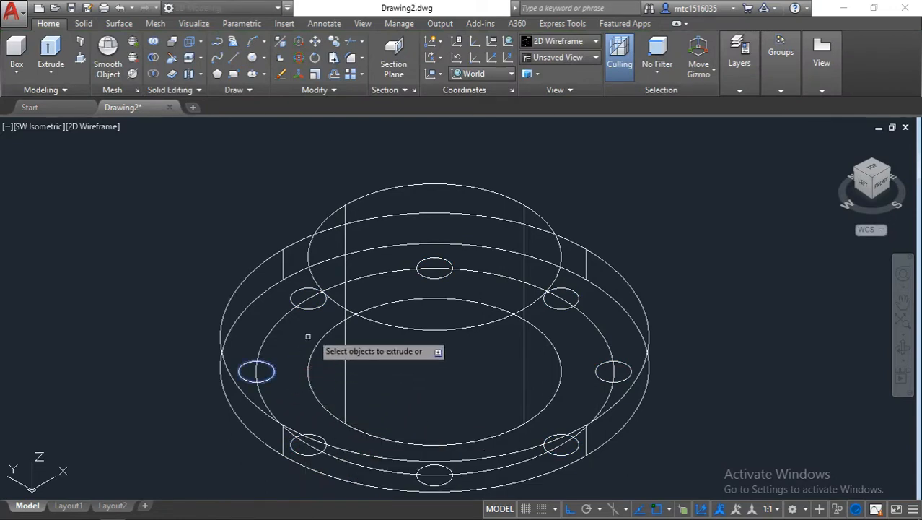
click(322, 306)
click(426, 280)
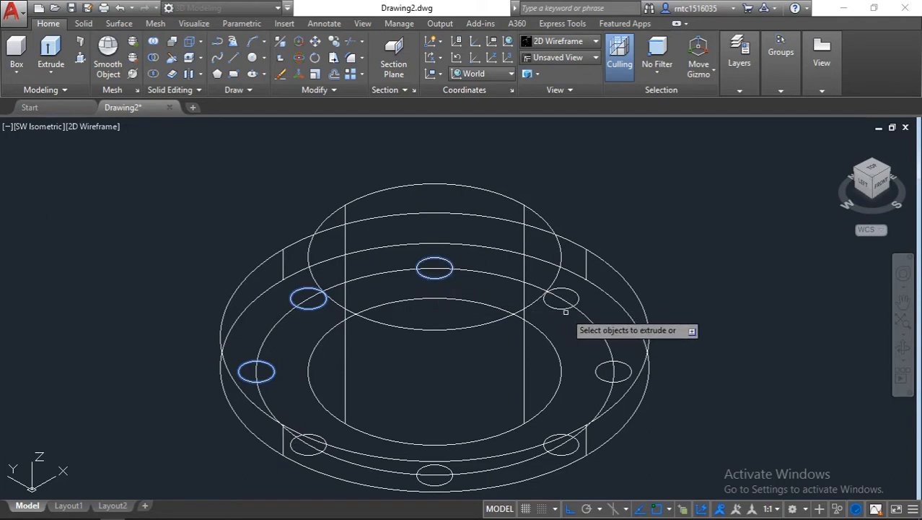
click(556, 302)
click(596, 368)
click(551, 438)
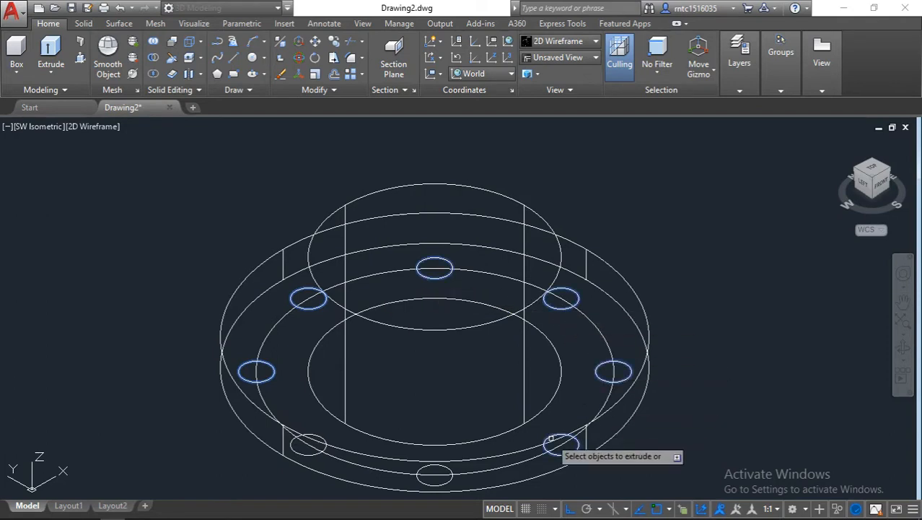
click(434, 483)
click(303, 454)
key(Return)
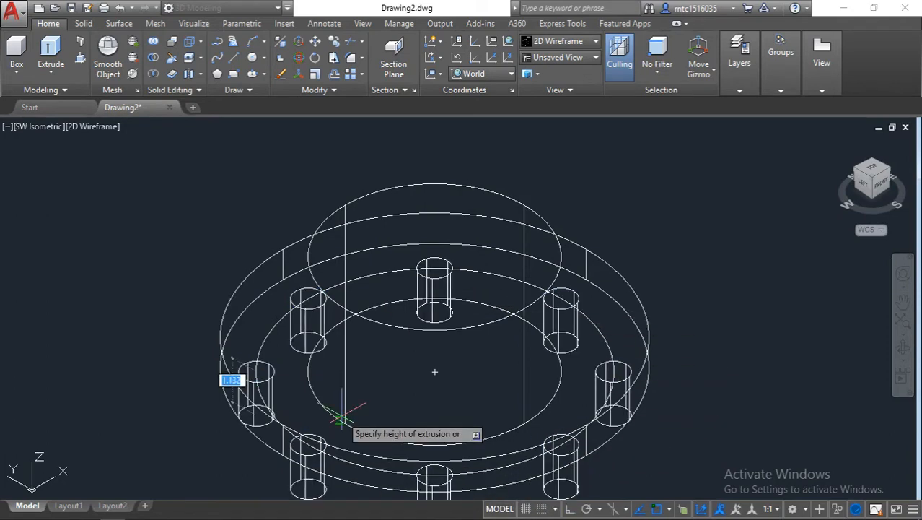
click(352, 146)
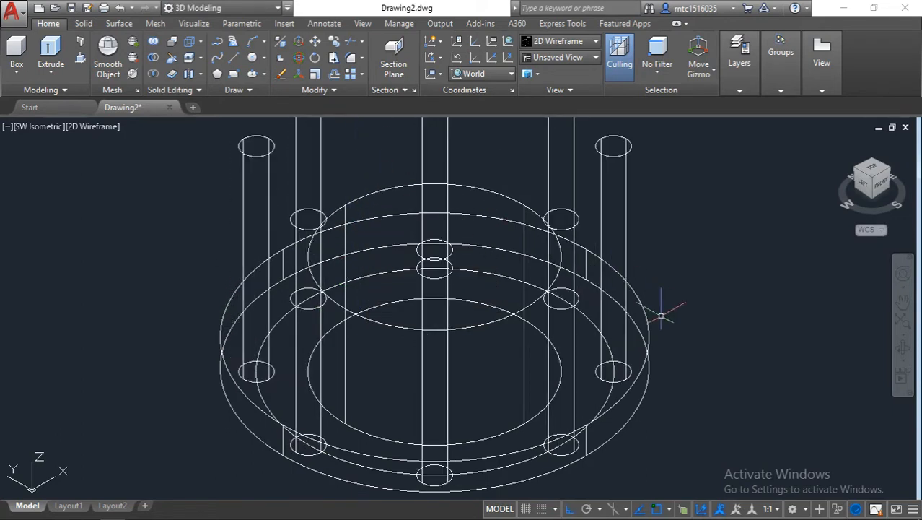
Step: Change the visual style to Realistic
click(91, 129)
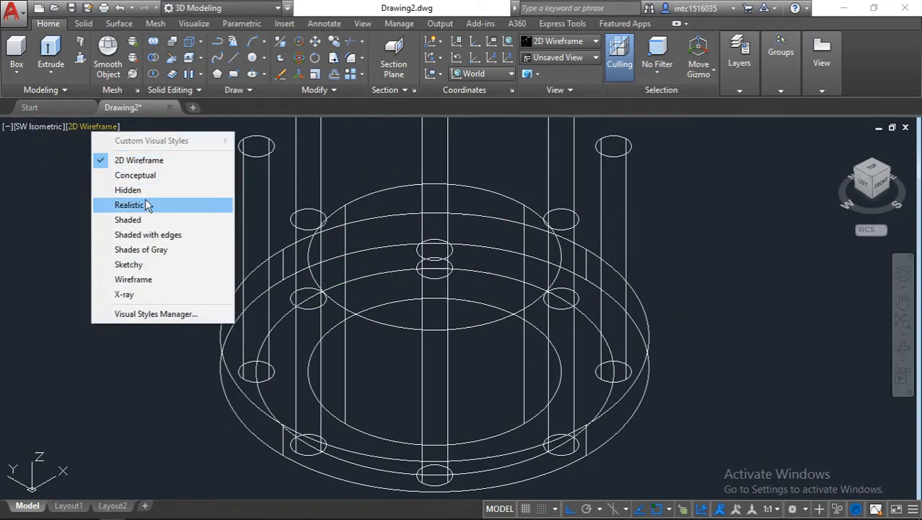
click(145, 202)
middle_drag(145, 201, 147, 246)
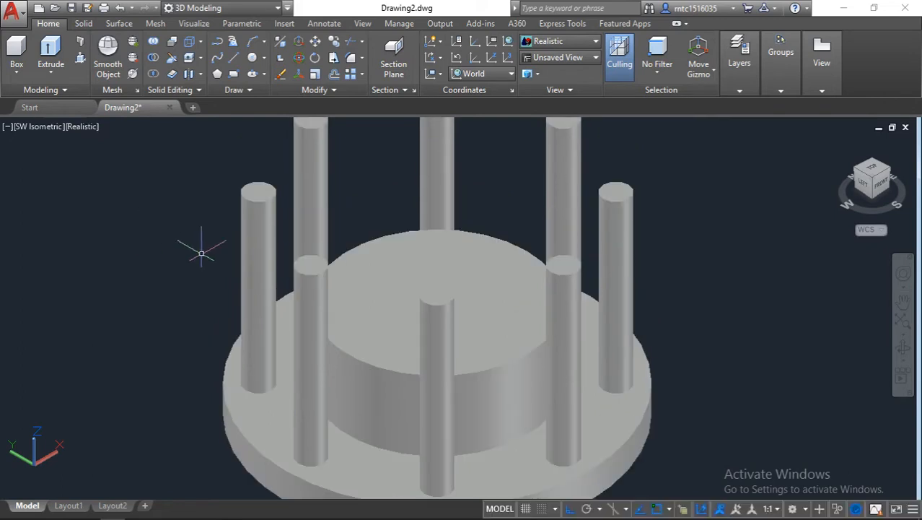
Step: Subtract the eight tall cylinders from the flange disc to cut the bolt holes, picking them from the Front view
click(157, 57)
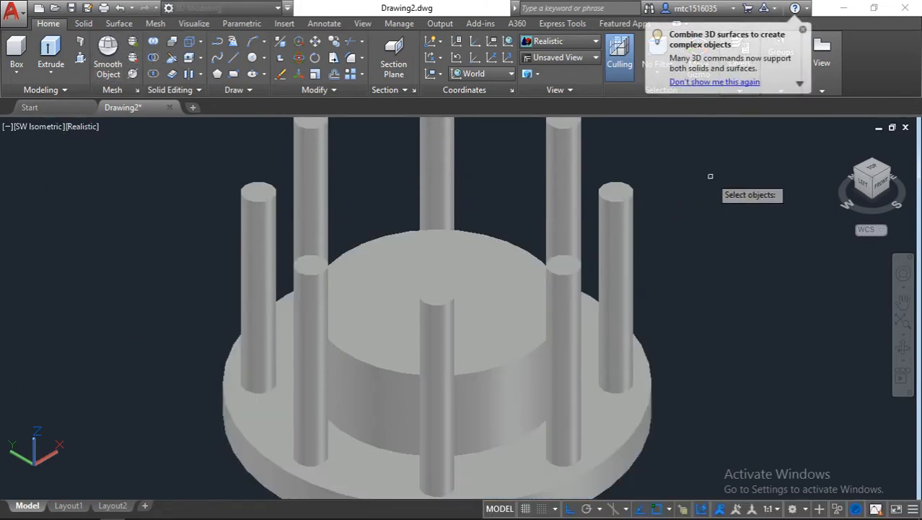
click(881, 186)
click(731, 169)
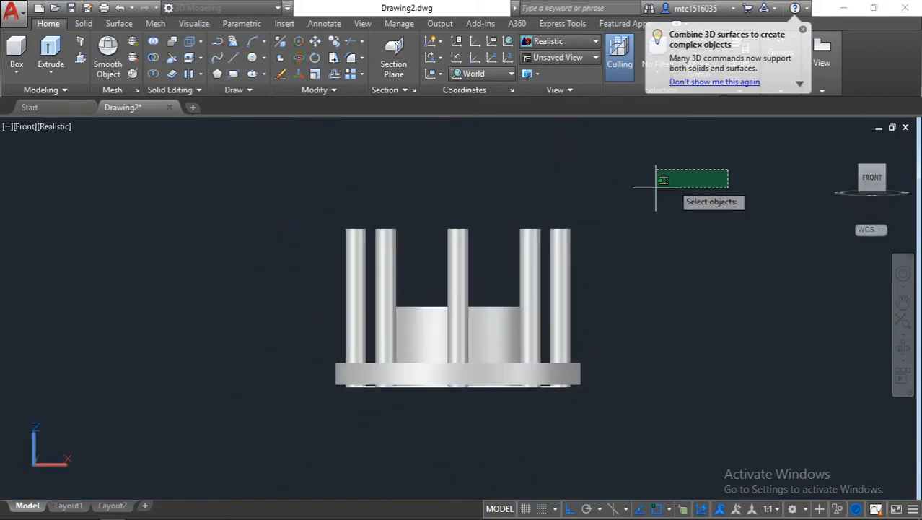
click(313, 259)
click(867, 170)
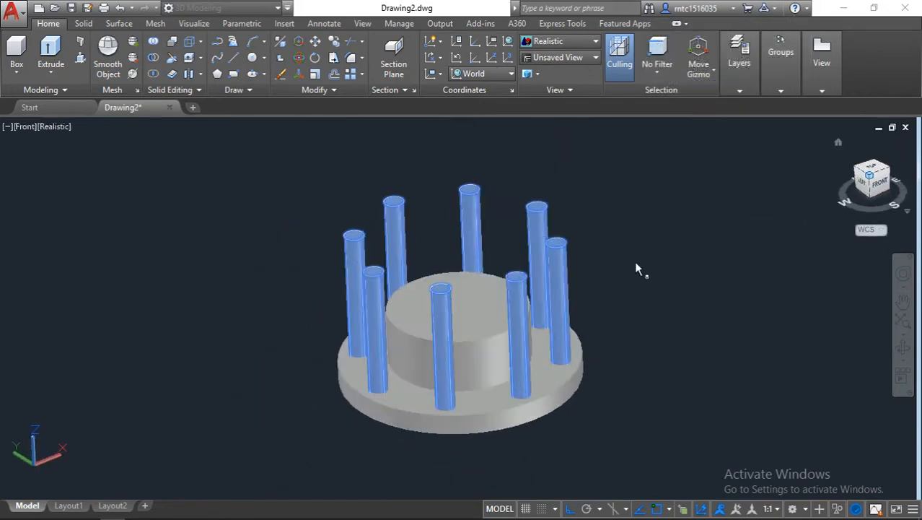
key(Return)
shift+middle_drag(580, 302, 583, 354)
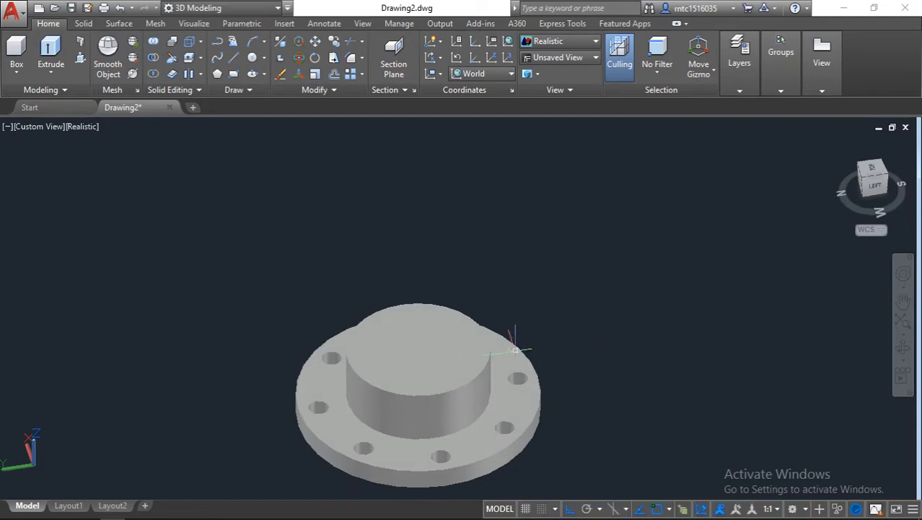
scroll(446, 357, up, 2)
text(c)
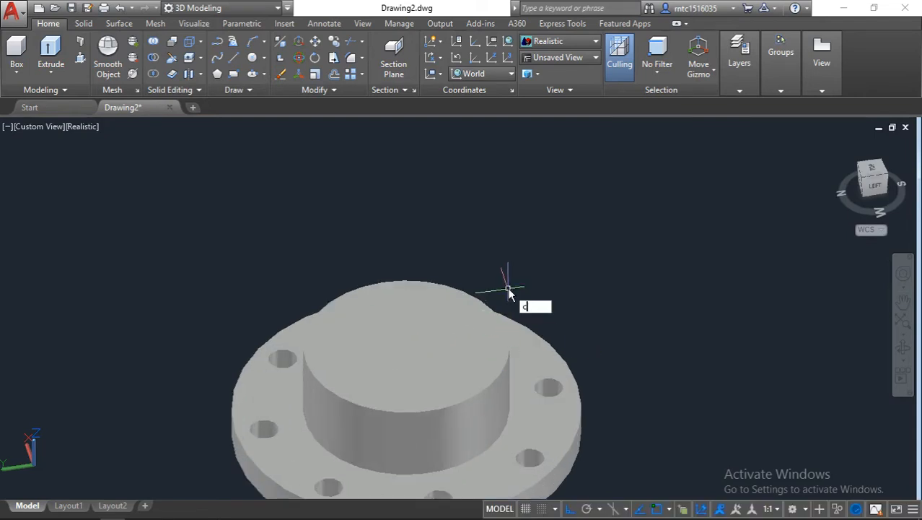
key(Return)
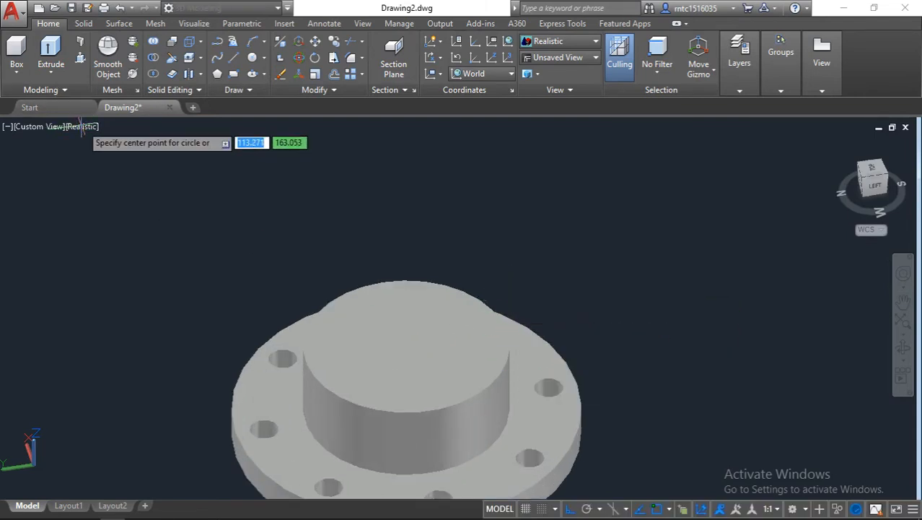
key(Escape)
Step: Change the visual style back to 2D Wireframe
click(80, 128)
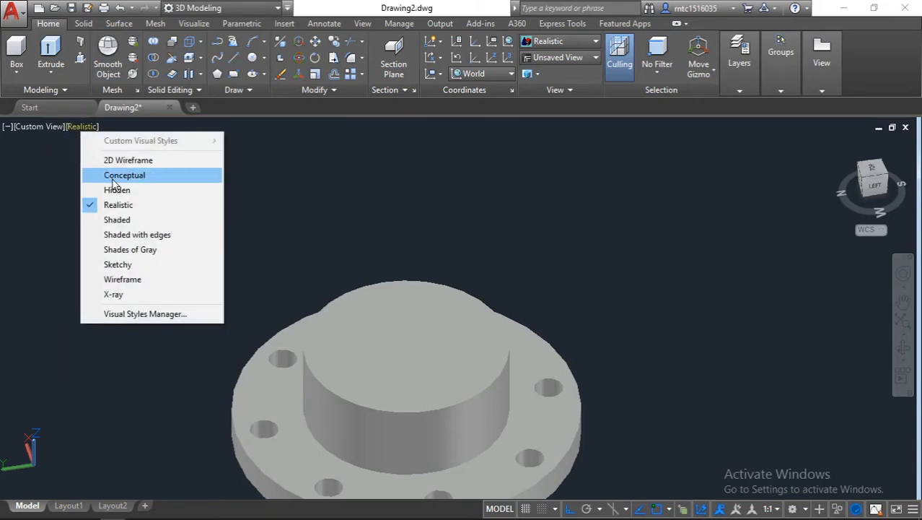
click(119, 156)
scroll(368, 291, up, 3)
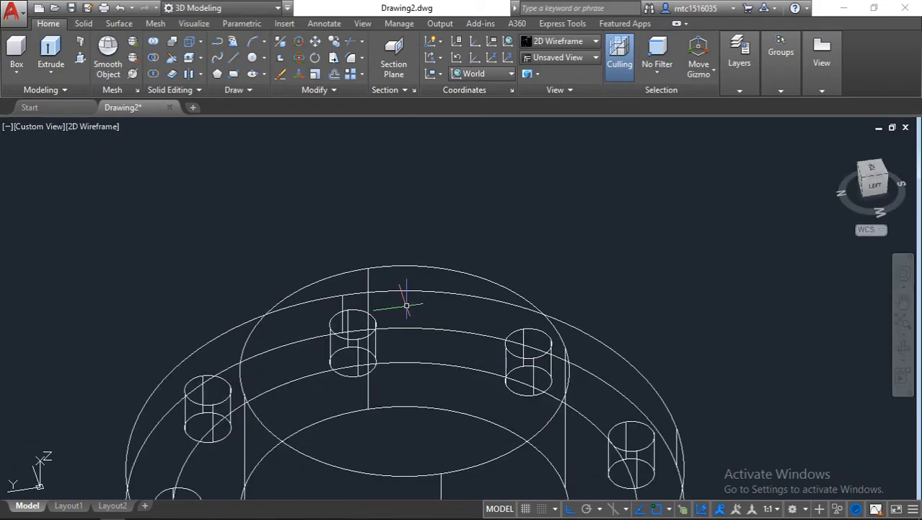
Step: Draw a circle of diameter 3.5 centred on the top face of the hub
key(Return)
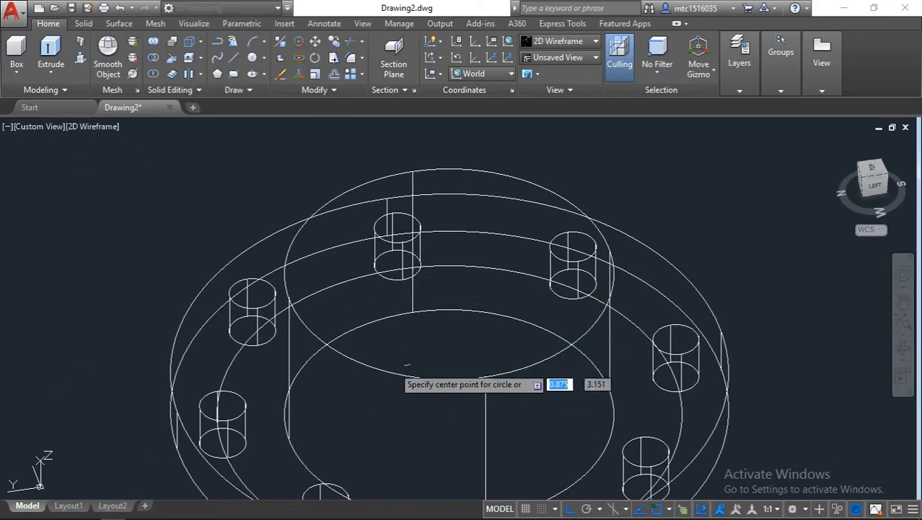
scroll(445, 280, down, 5)
shift+middle_drag(446, 289, 466, 218)
click(446, 271)
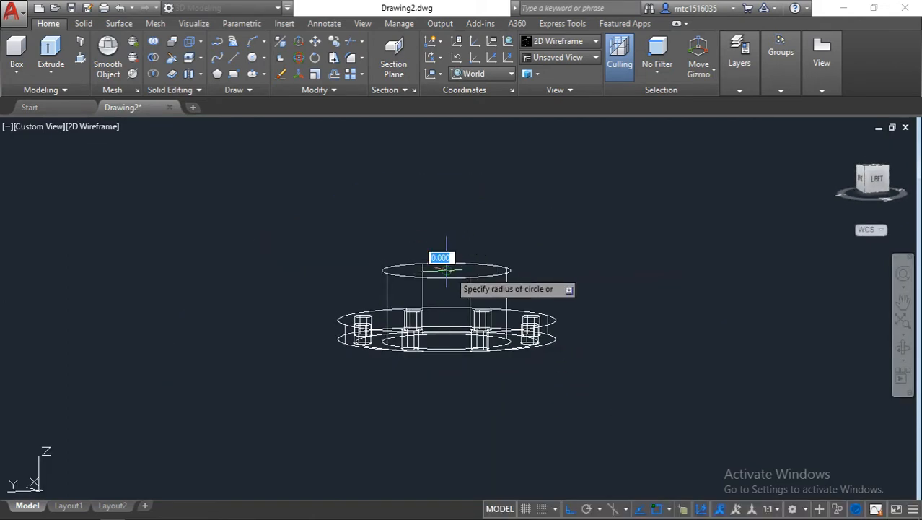
scroll(462, 271, up, 6)
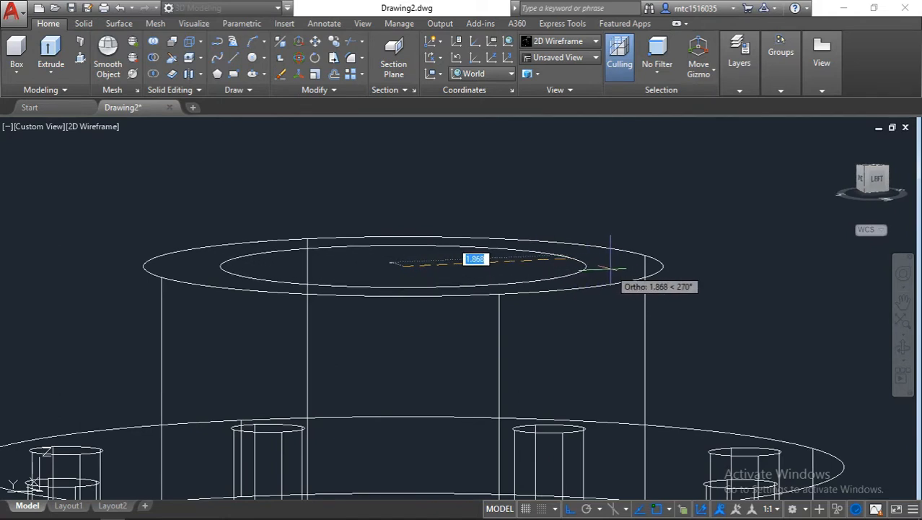
text(d)
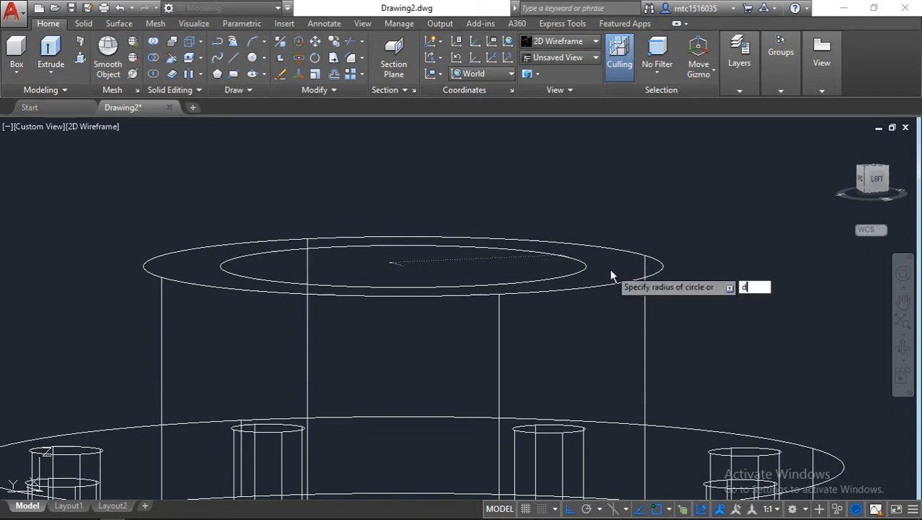
key(Return)
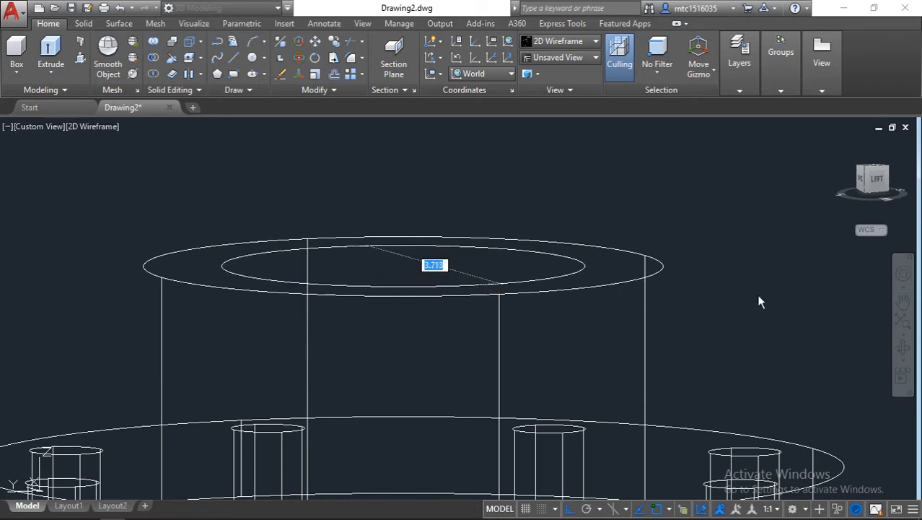
text(3.5)
key(Return)
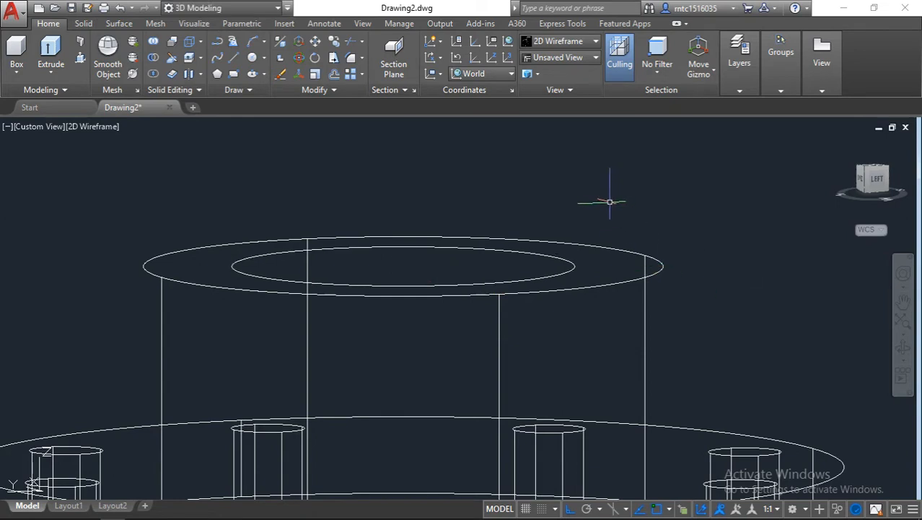
Step: Draw a second circle of diameter 4 on the hub's top face, concentric with the hub
text(c)
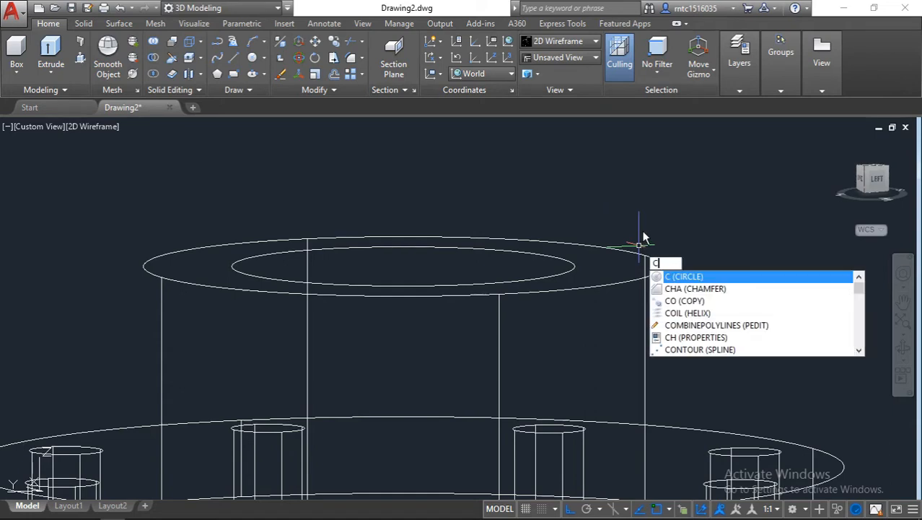
key(Return)
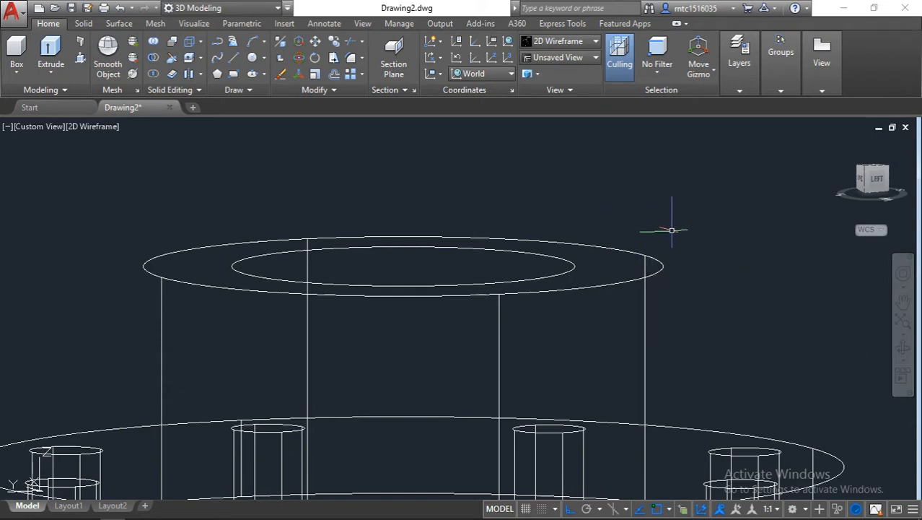
text(c)
key(Return)
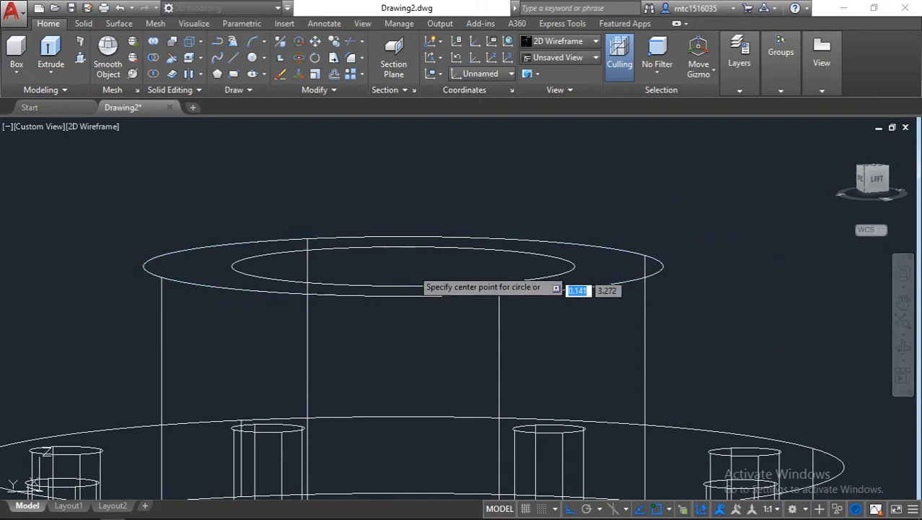
scroll(409, 279, down, 2)
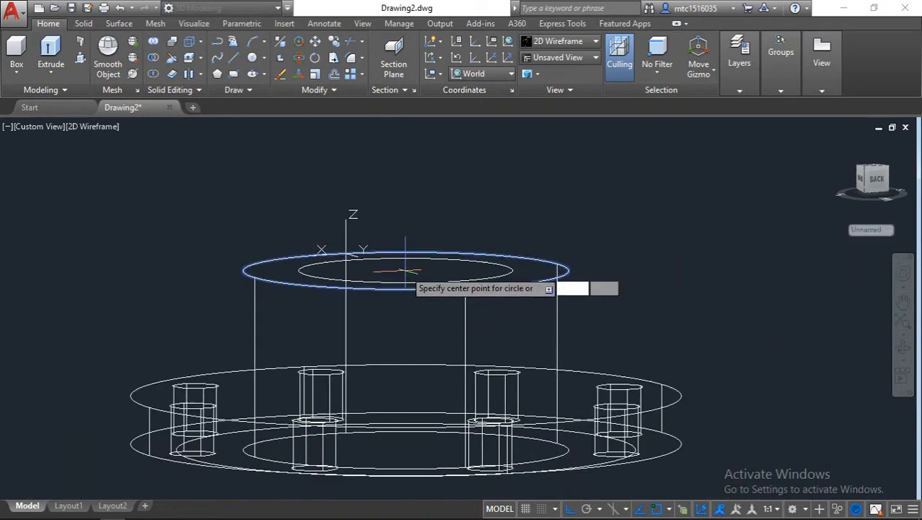
click(406, 271)
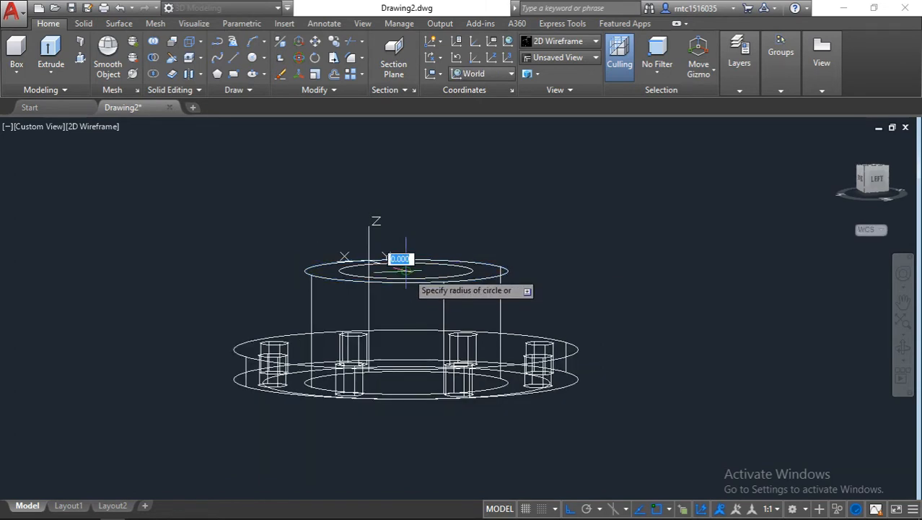
scroll(408, 267, up, 3)
scroll(741, 280, down, 1)
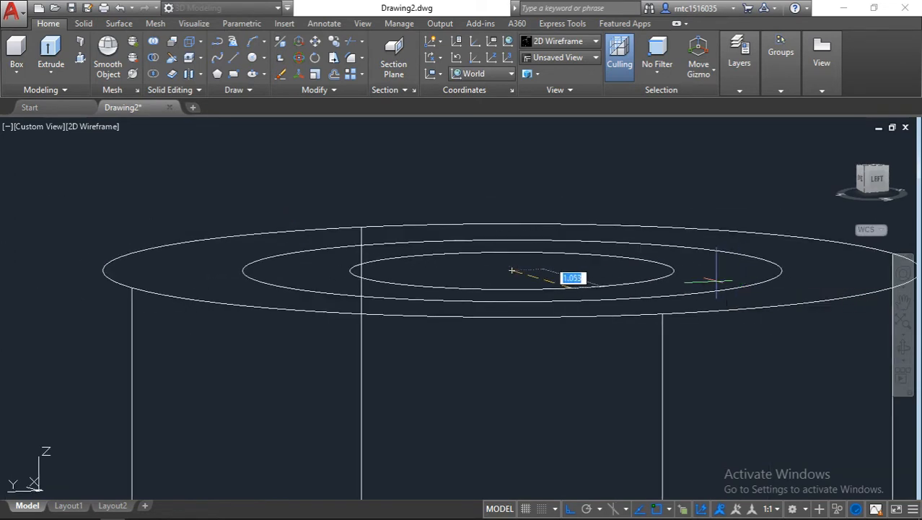
middle_drag(716, 282, 557, 284)
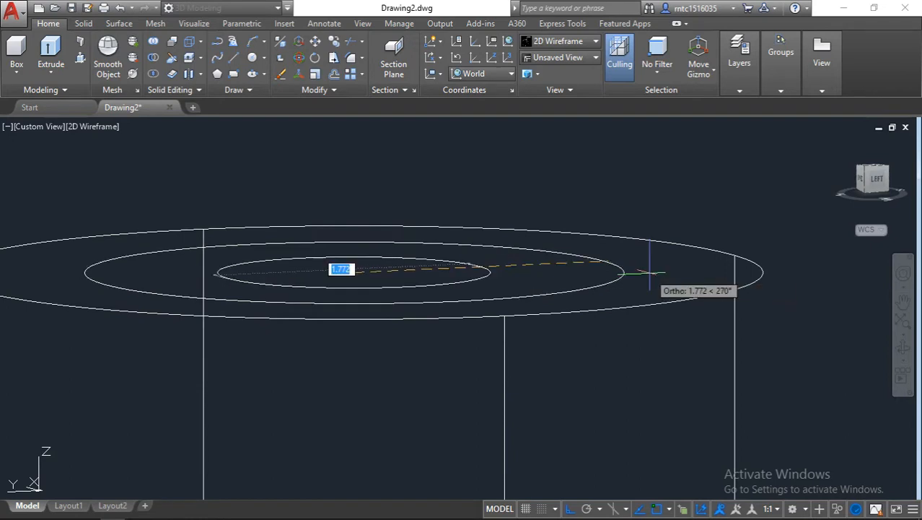
text(4)
key(Return)
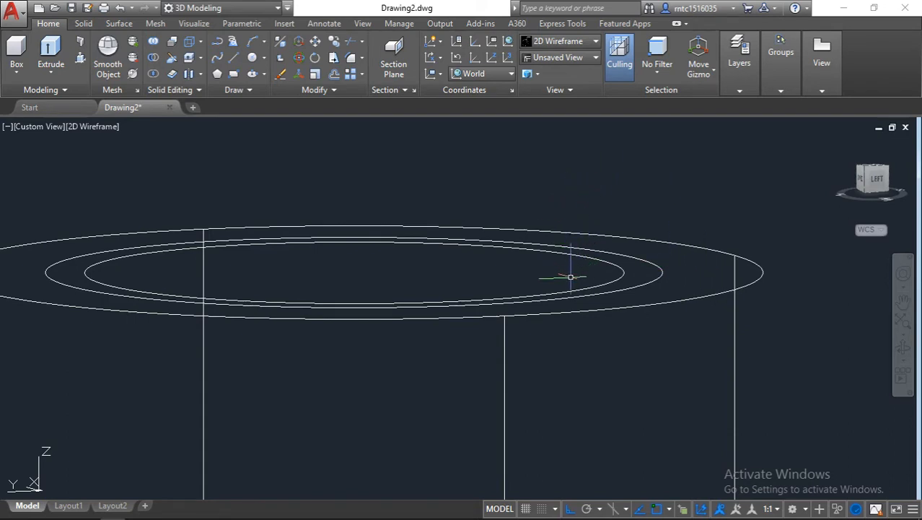
Step: Set the diameter of the new outer circle on the hub's top face to 4.5 in its properties
click(633, 286)
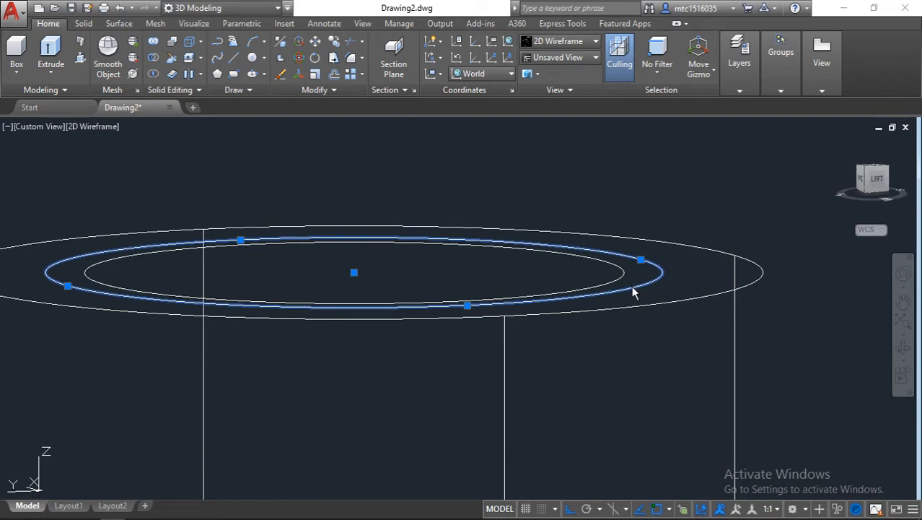
right_click(644, 287)
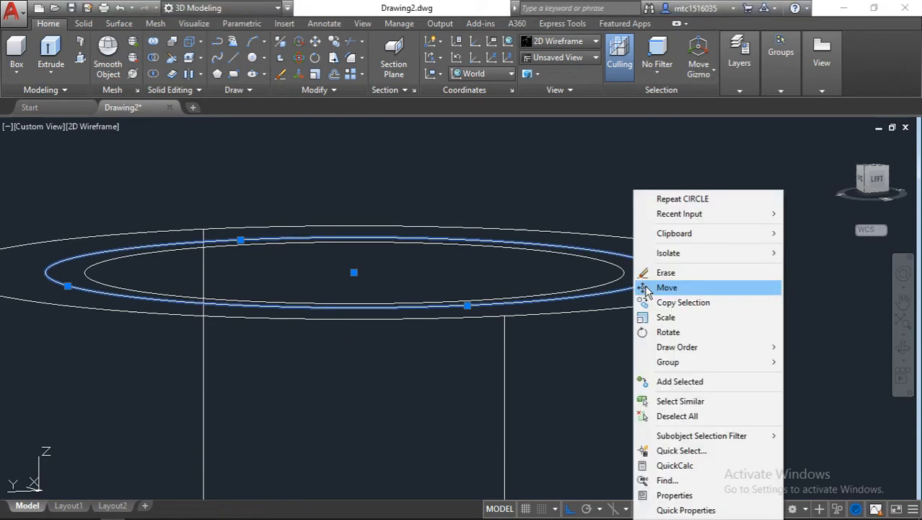
click(669, 496)
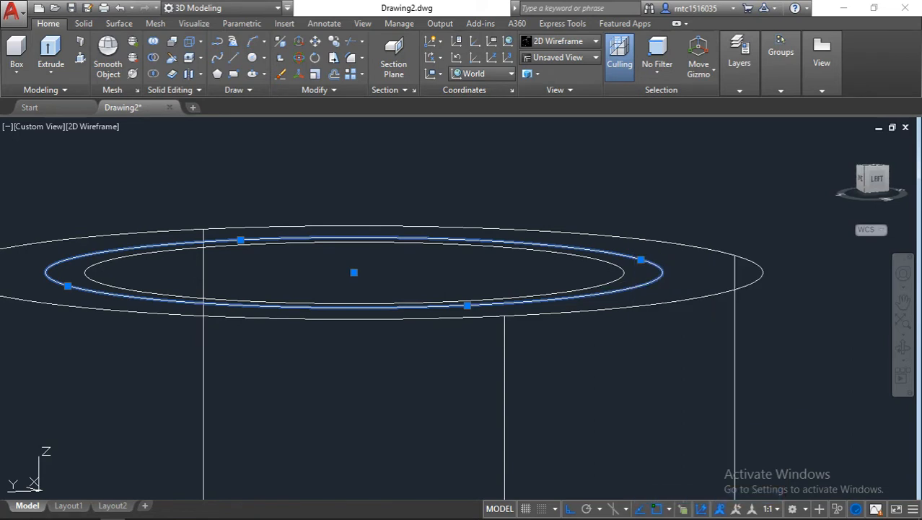
scroll(754, 343, down, 3)
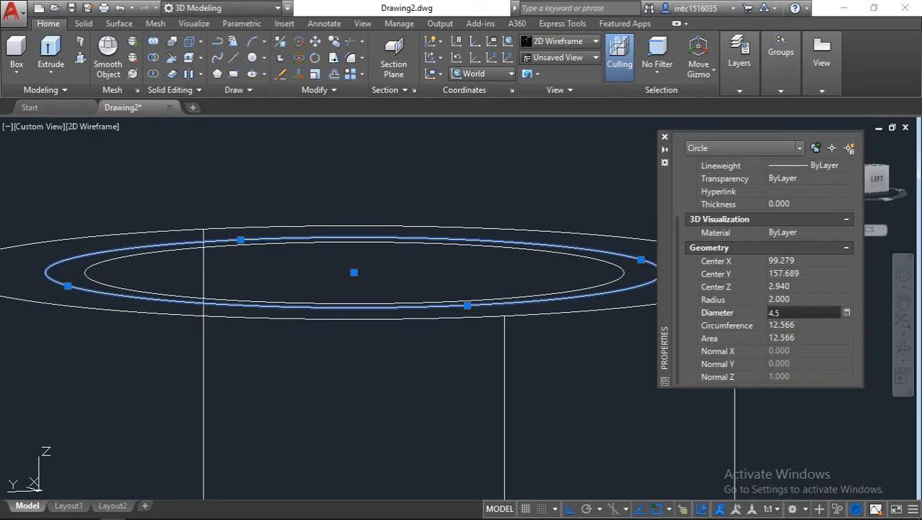
key(Tab)
click(666, 137)
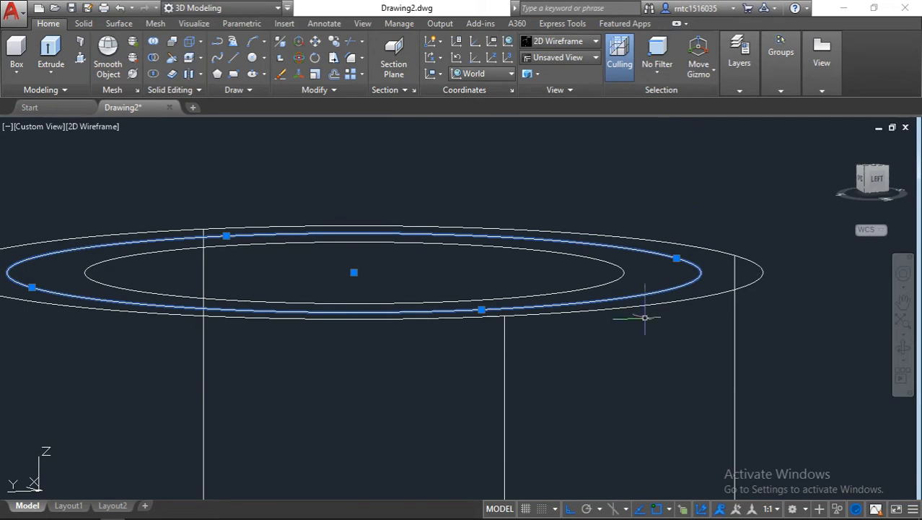
key(Escape)
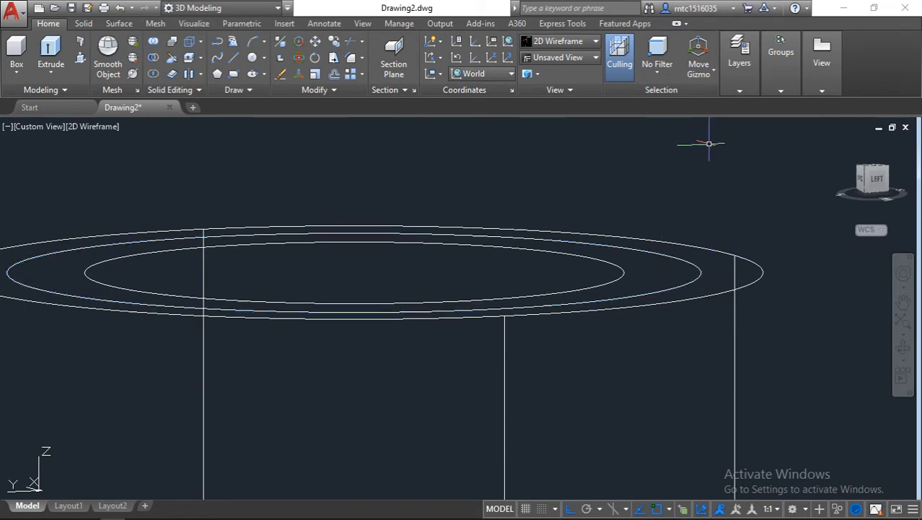
Step: Switch to the NW Isometric view and change the visual style to Realistic
click(866, 176)
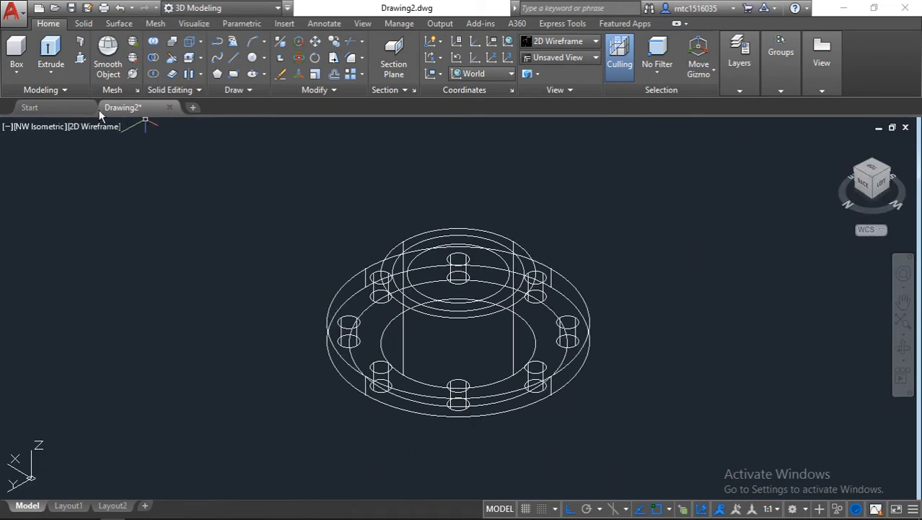
click(88, 126)
click(133, 205)
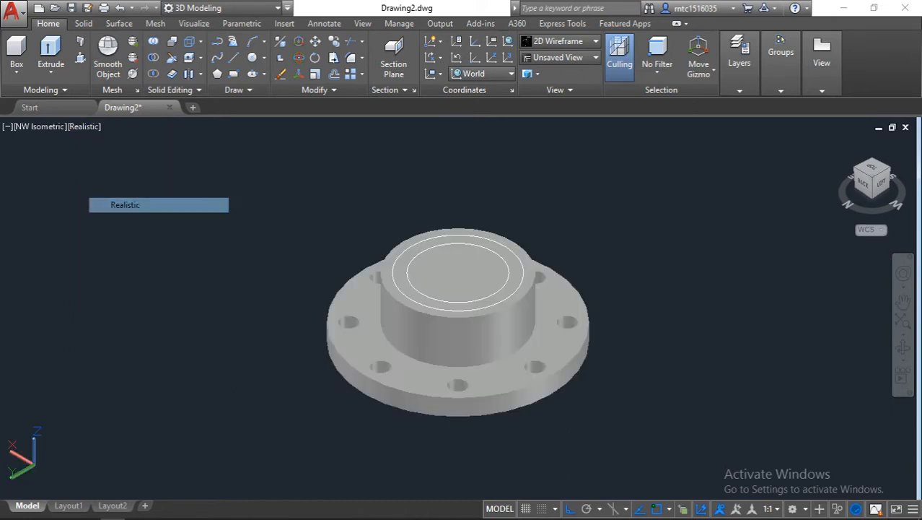
scroll(503, 243, up, 3)
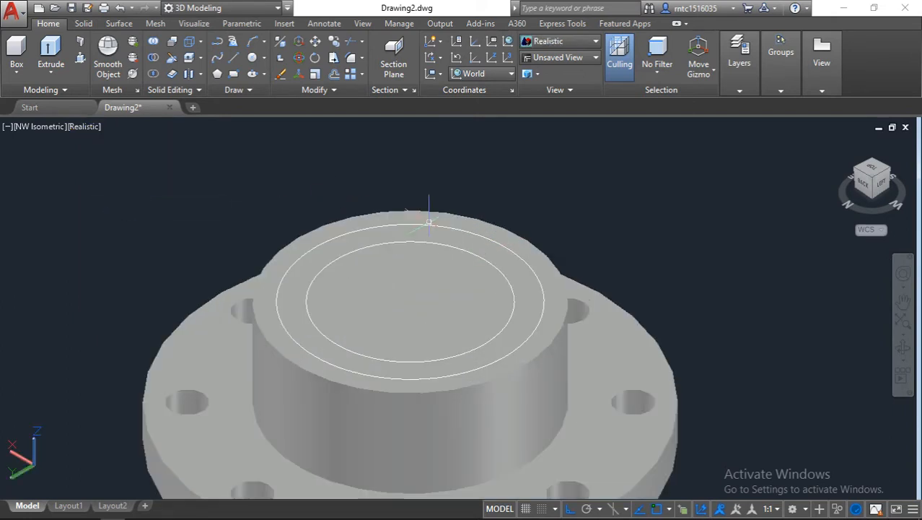
Step: Press-pull the ring between the hub's outer edge and the 4.5 diameter circle downward by .8 to form a step
click(81, 60)
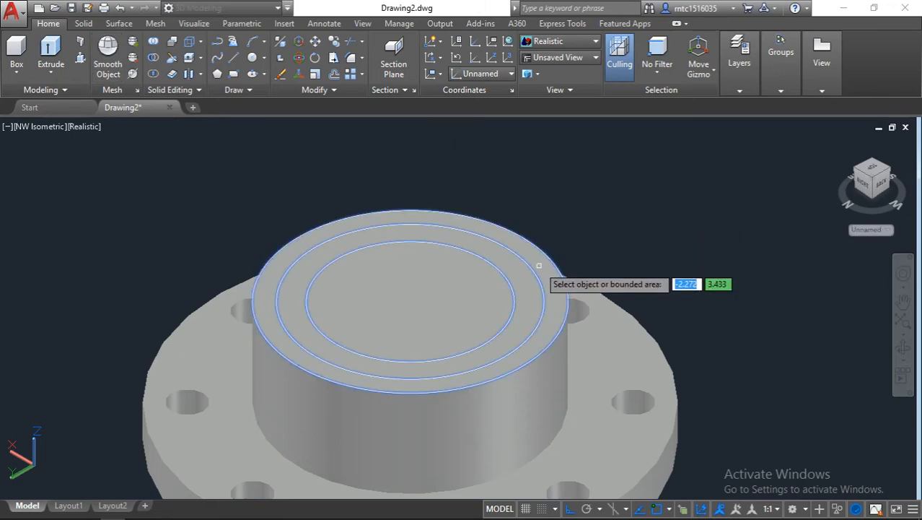
scroll(550, 274, up, 3)
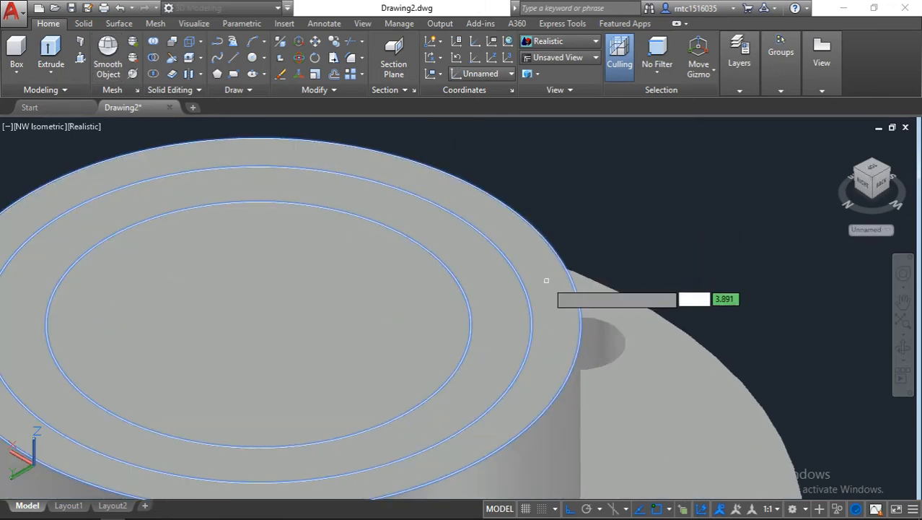
click(547, 280)
scroll(546, 283, down, 8)
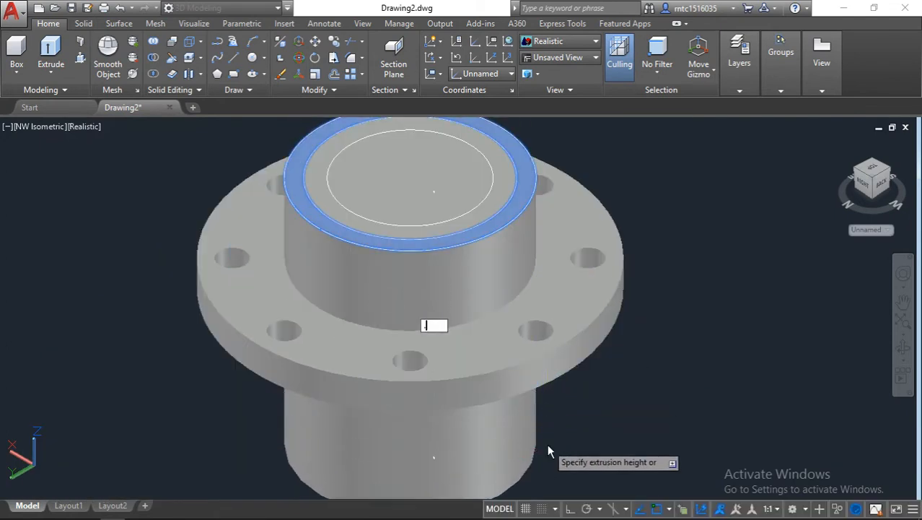
text(8)
key(Return)
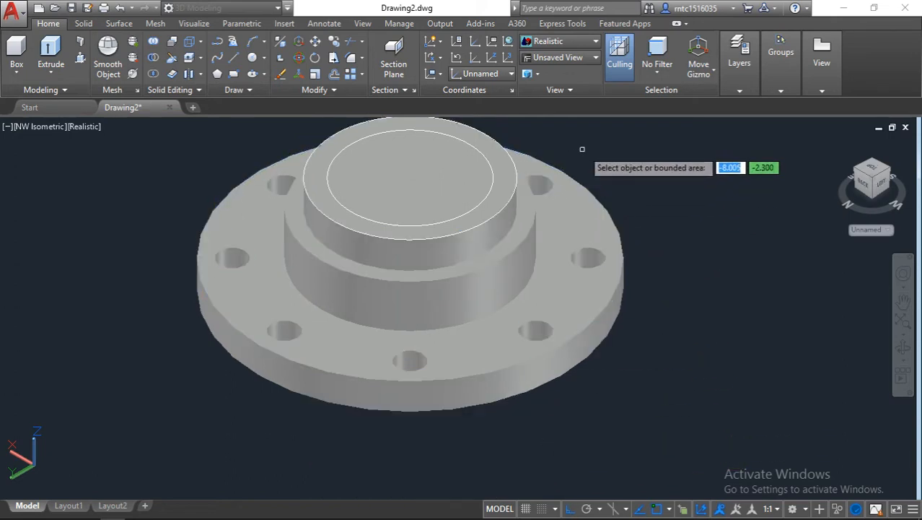
key(Escape)
Step: Chamfer the top outer edge of the hub's upper step, using an other-surface distance of .3
shift+middle_drag(550, 186, 516, 276)
scroll(524, 279, up, 3)
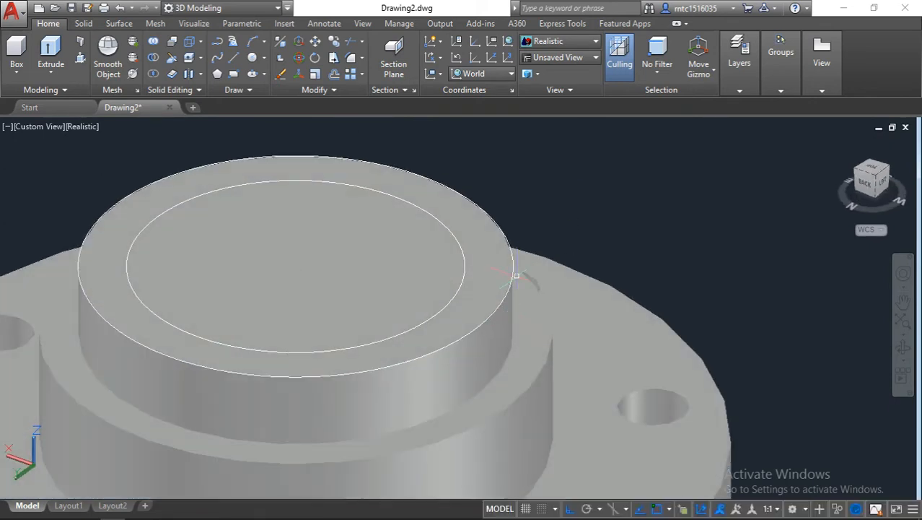
text(cha)
key(Return)
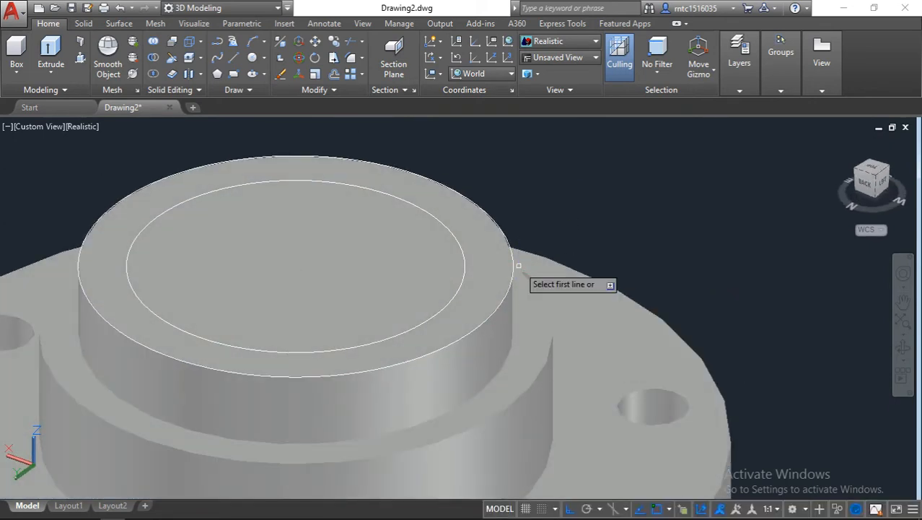
click(504, 299)
key(Return)
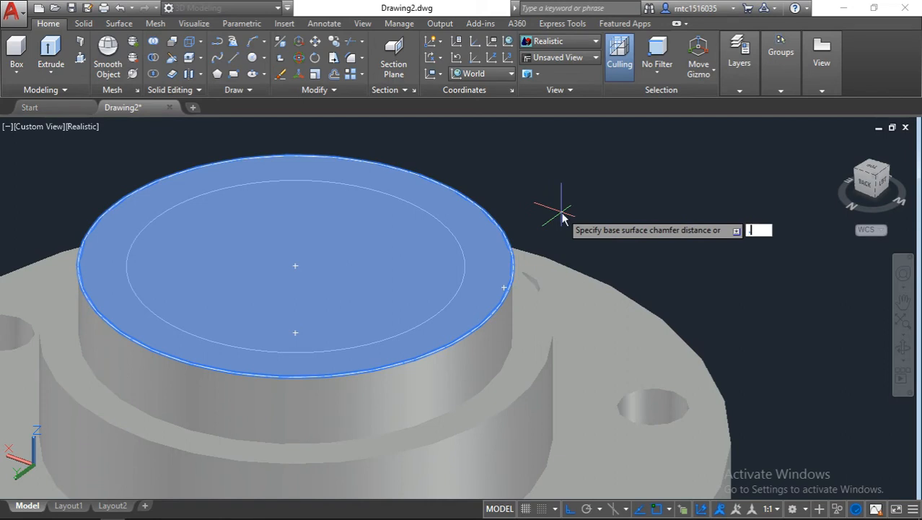
key(Return)
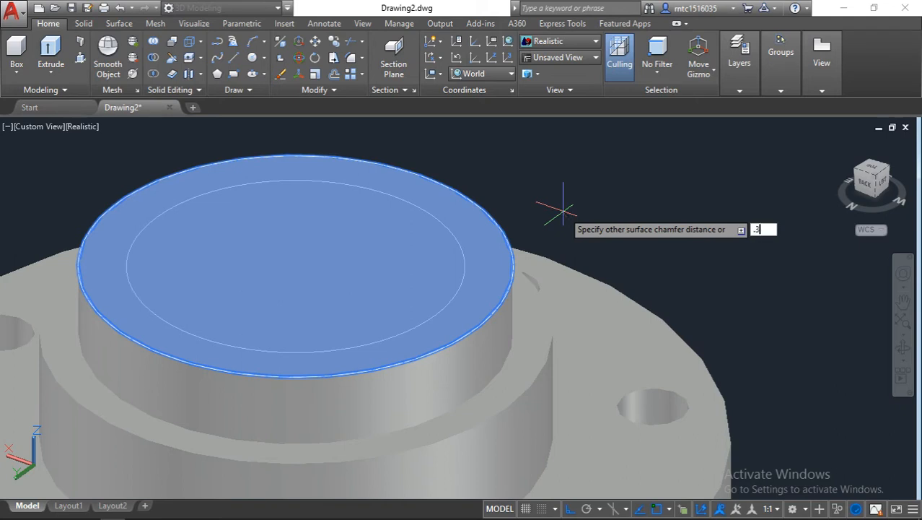
key(Return)
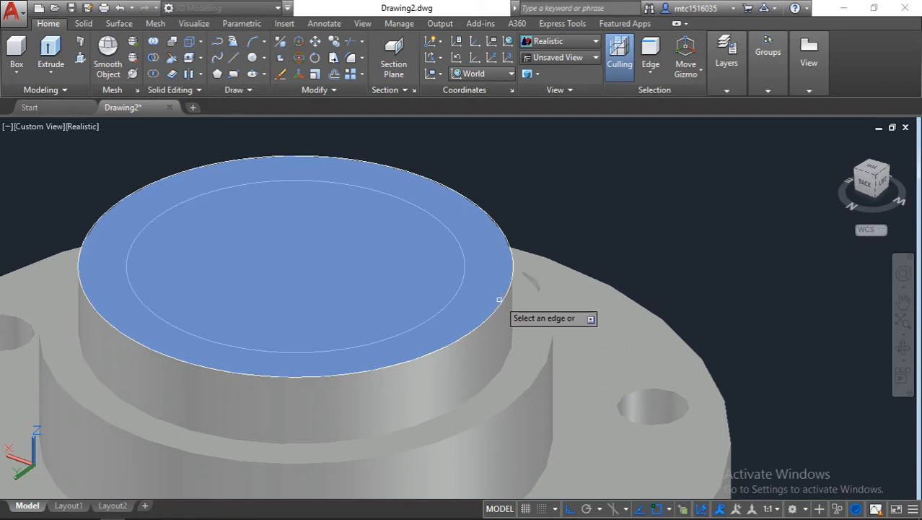
shift+middle_drag(507, 301, 518, 277)
click(511, 281)
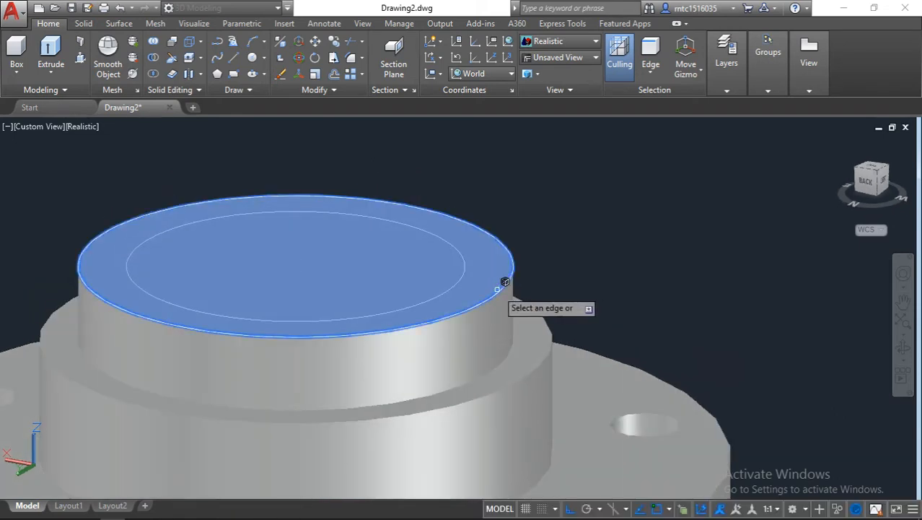
key(Return)
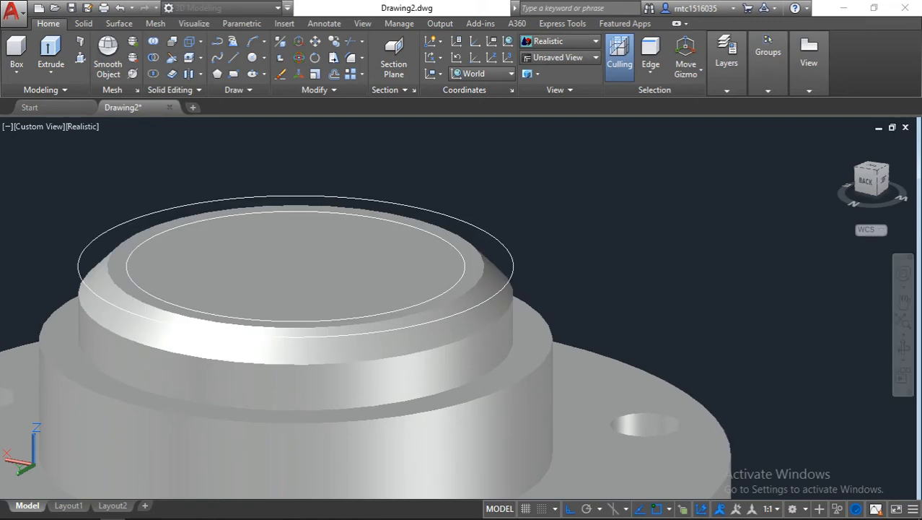
scroll(491, 271, down, 2)
scroll(533, 309, up, 2)
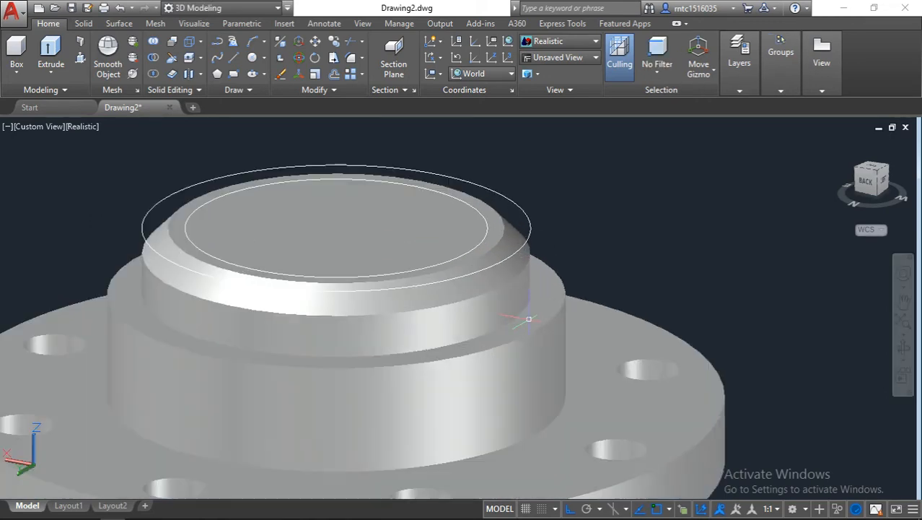
click(80, 57)
key(Escape)
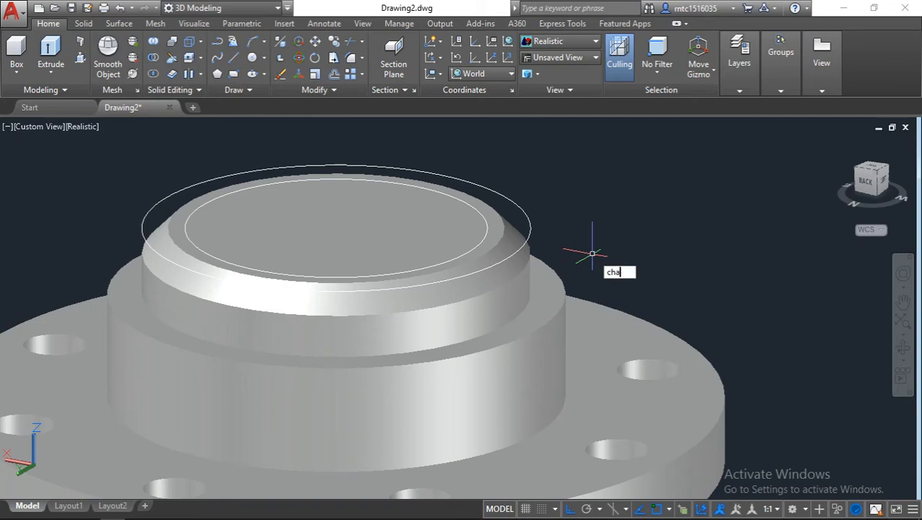
key(Escape)
click(81, 126)
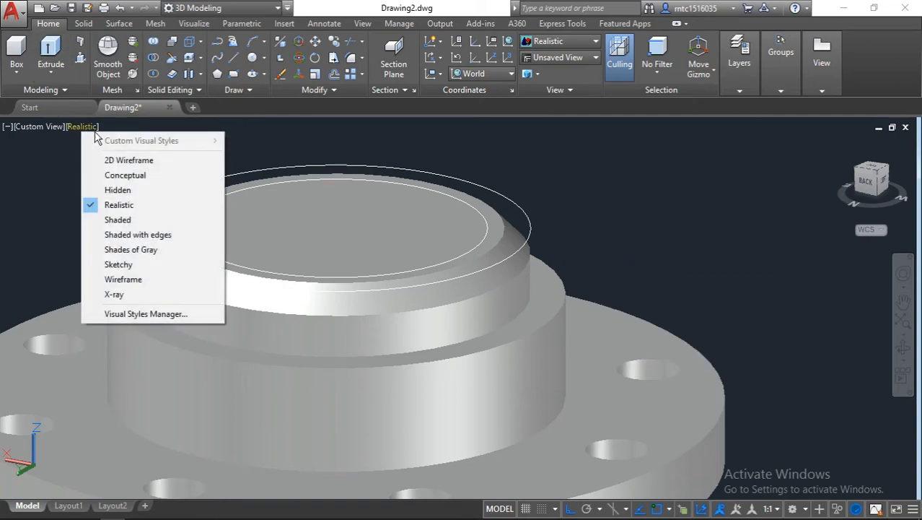
click(111, 158)
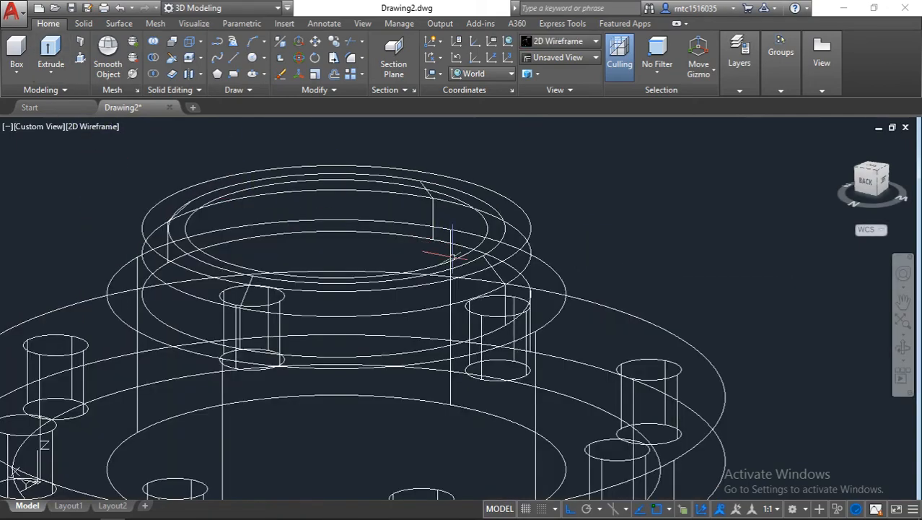
shift+middle_drag(452, 254, 515, 246)
text(ch)
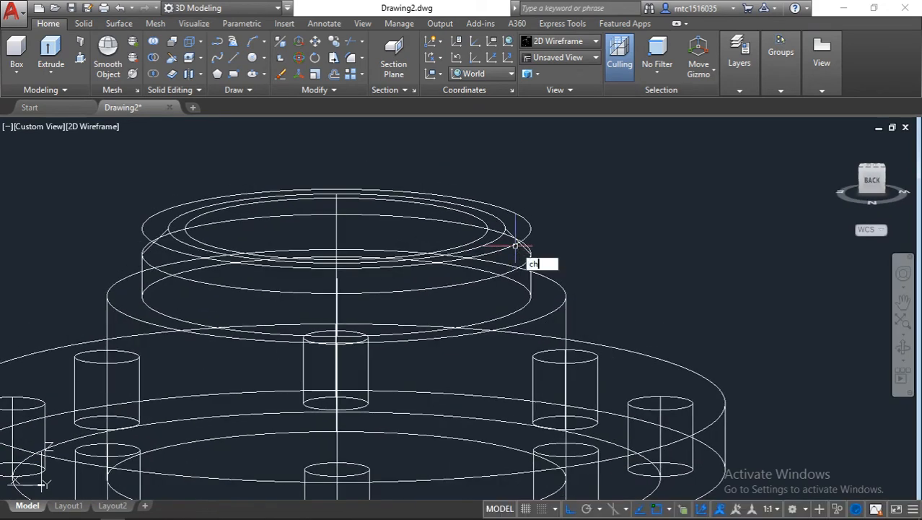
text(a)
key(Return)
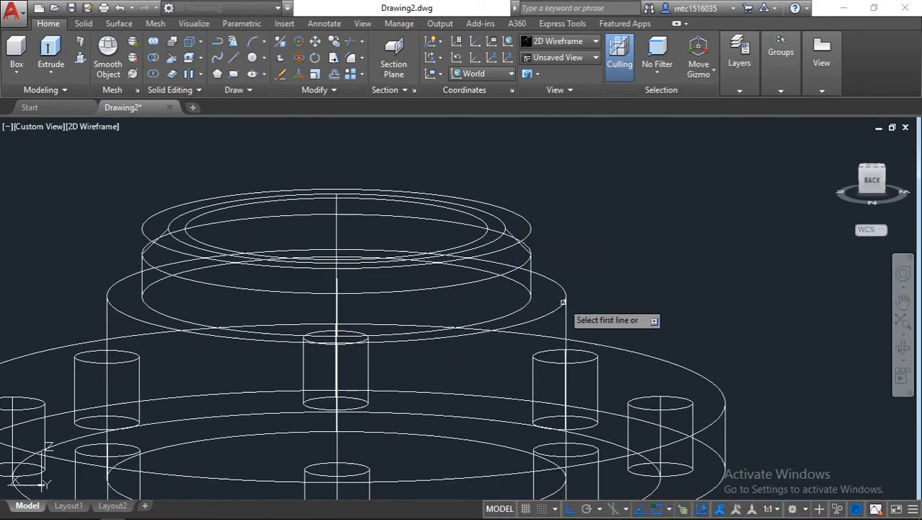
click(556, 308)
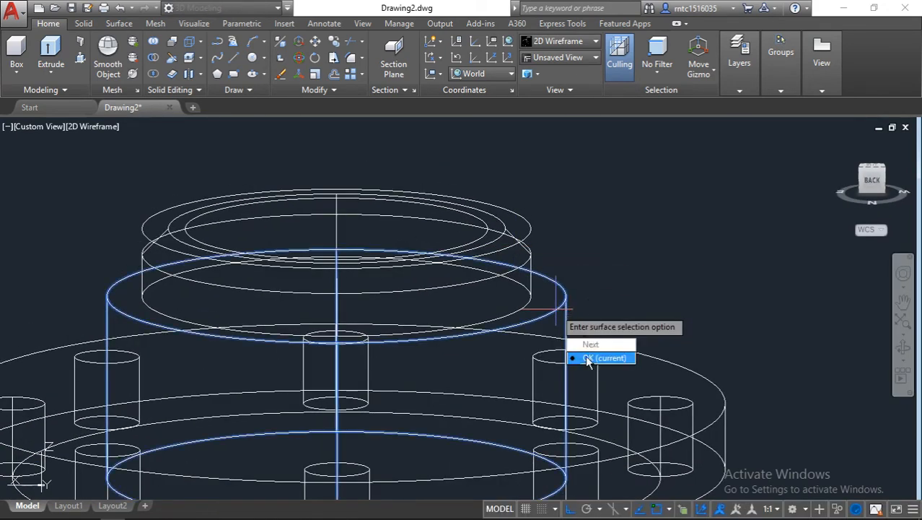
click(588, 359)
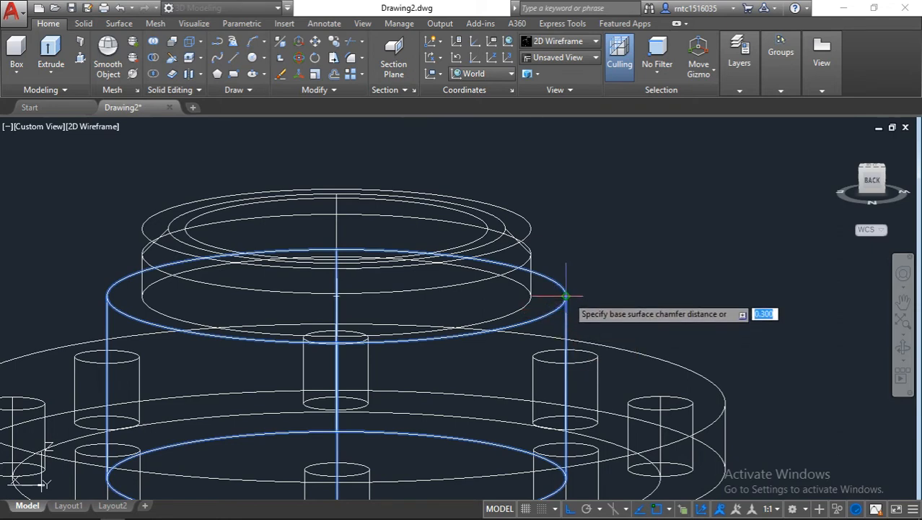
click(565, 296)
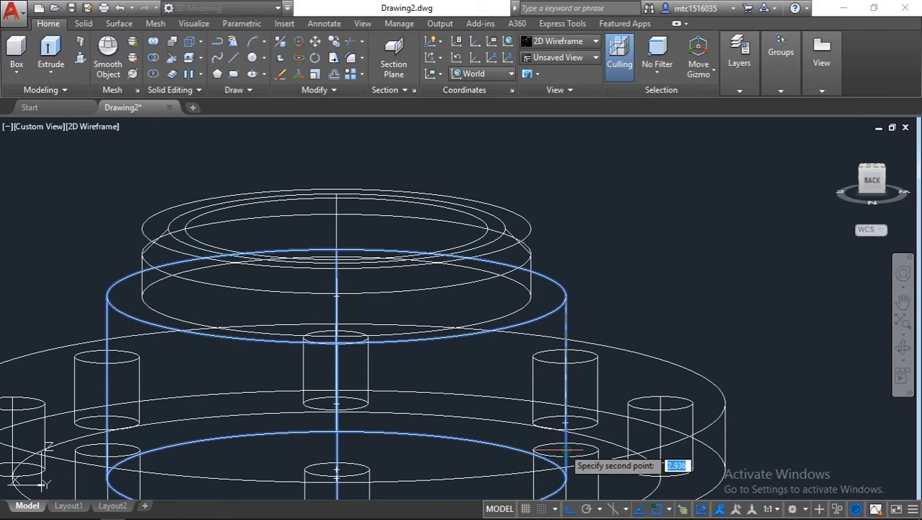
shift+middle_drag(565, 450, 563, 468)
shift+middle_drag(566, 424, 547, 397)
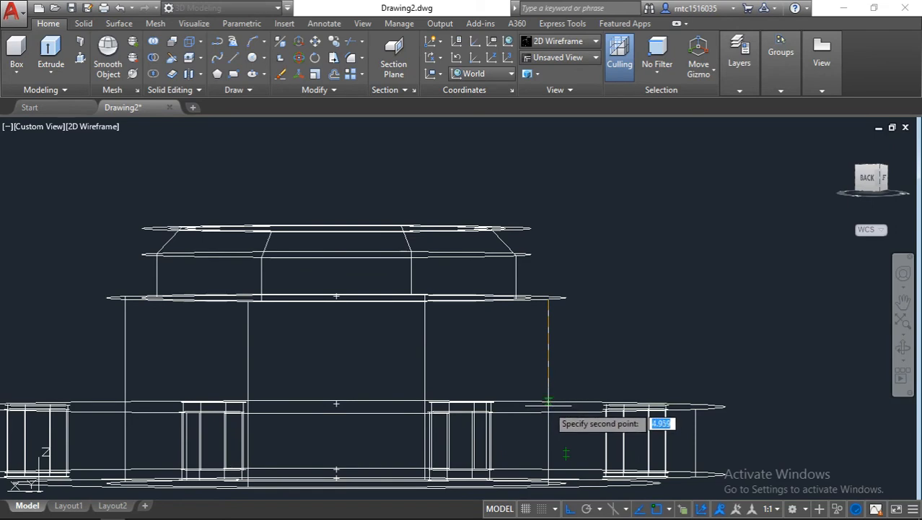
click(549, 403)
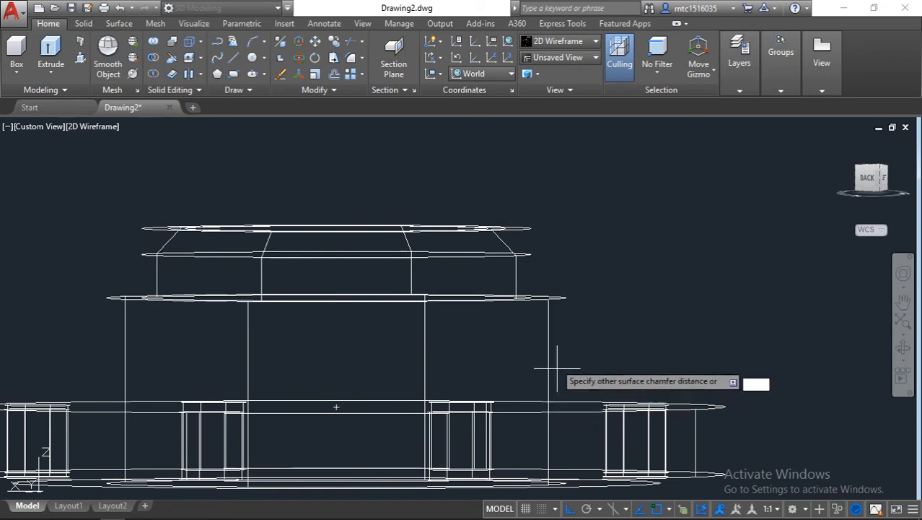
shift+middle_drag(541, 307, 545, 322)
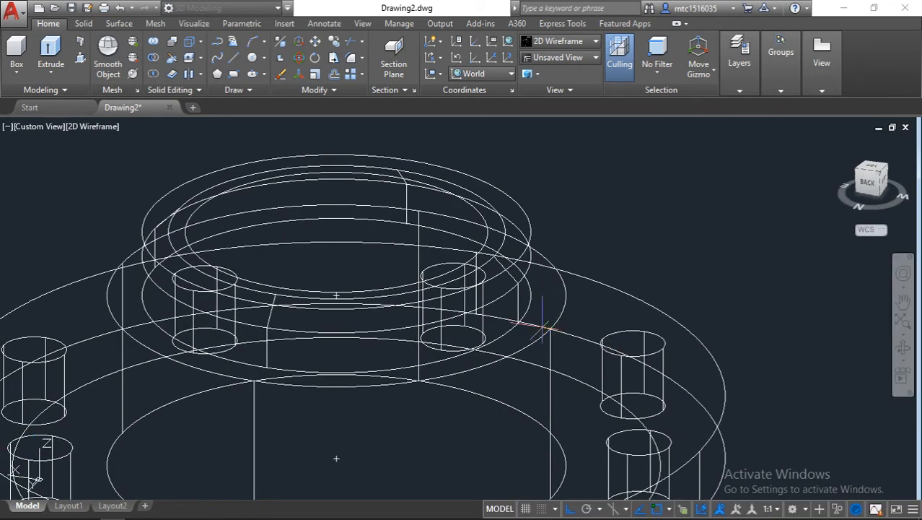
click(543, 329)
key(Escape)
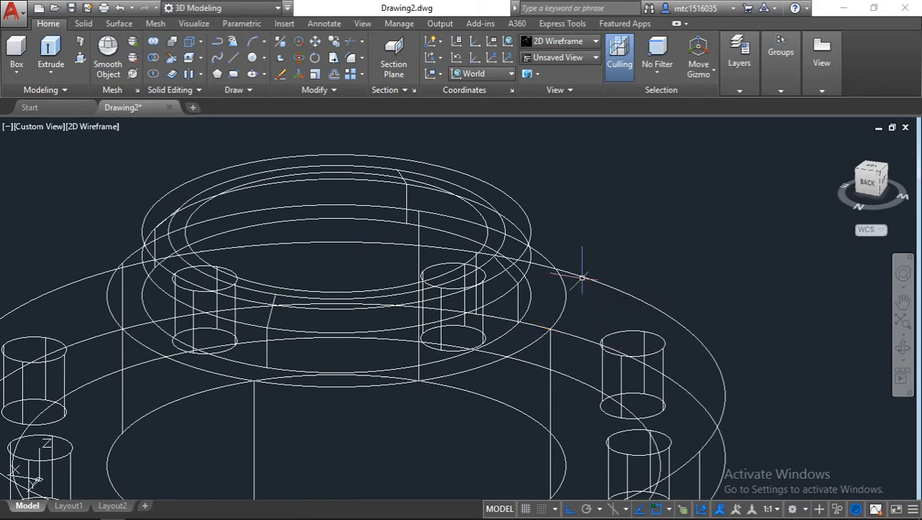
Step: Set the visual style to Realistic and union the flange disc with the central hub into one solid
scroll(541, 319, down, 1)
scroll(540, 321, up, 1)
middle_drag(540, 318, 560, 235)
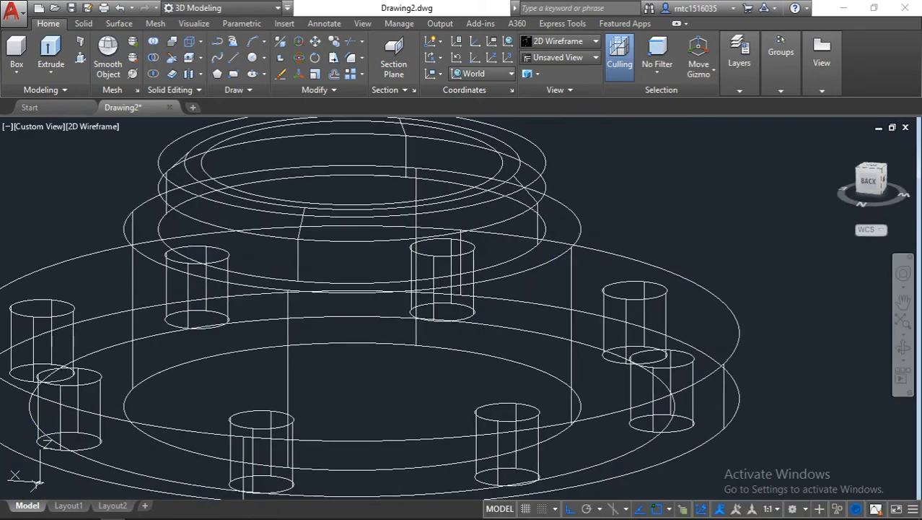
click(89, 128)
click(127, 205)
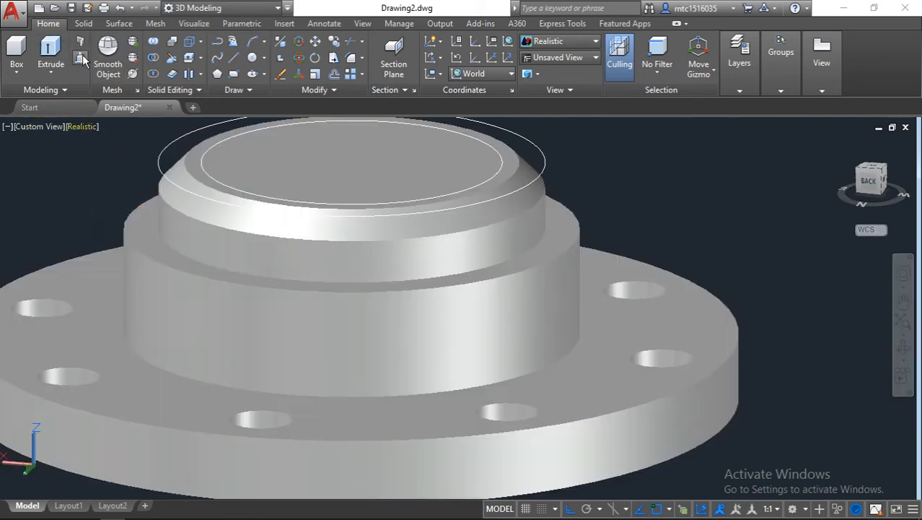
click(127, 381)
click(255, 304)
key(Return)
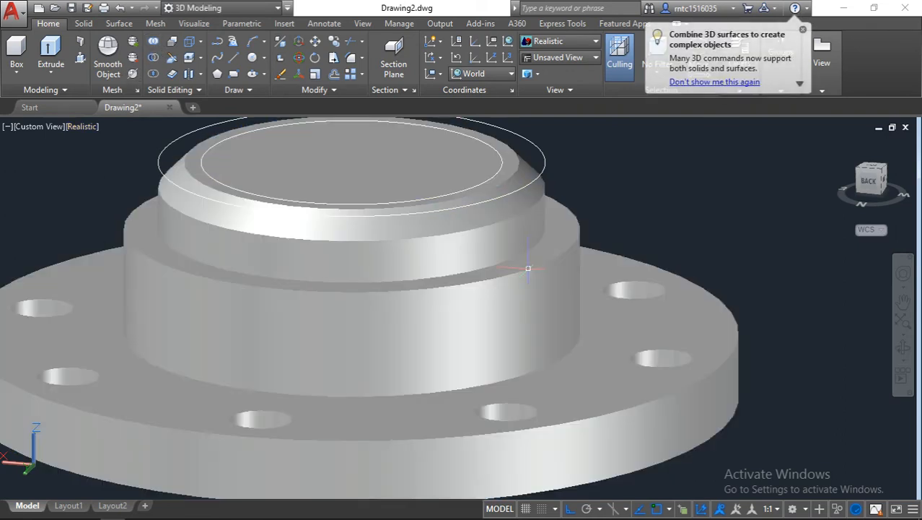
Step: Change the visual style to 2D Wireframe
text(cha)
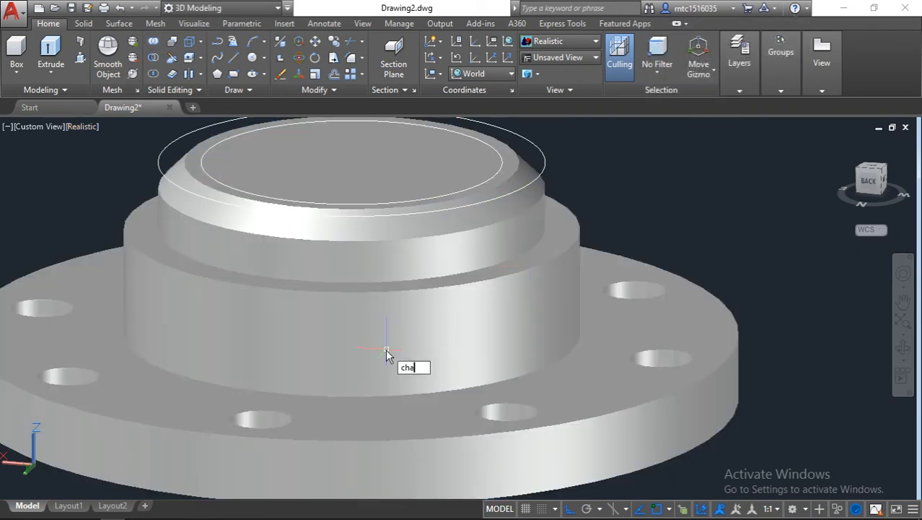
key(Return)
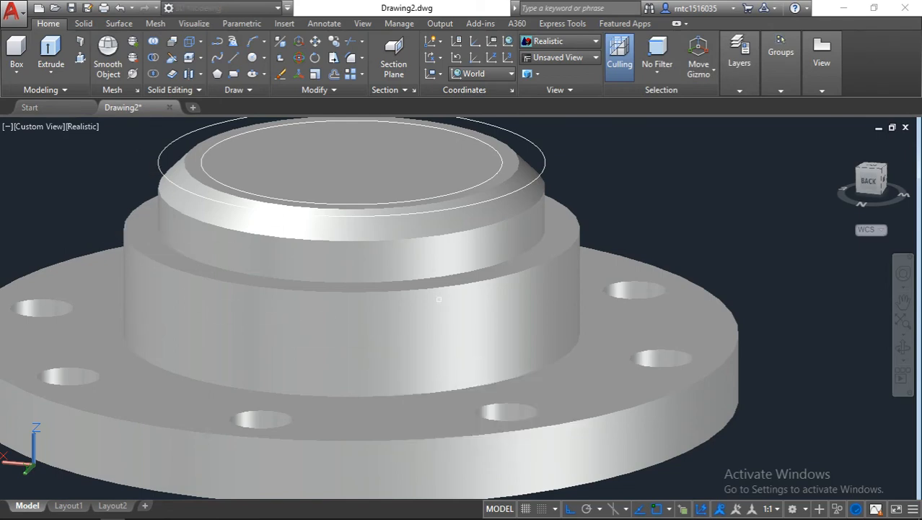
click(88, 127)
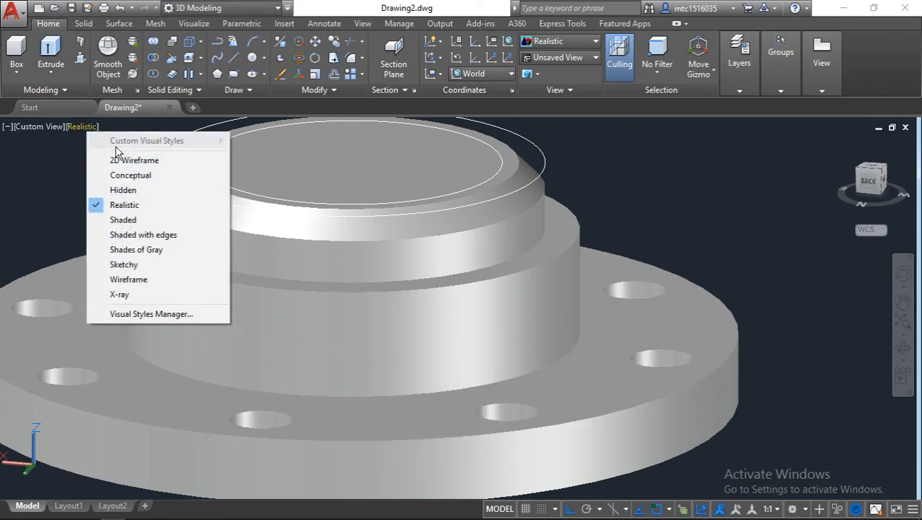
click(128, 158)
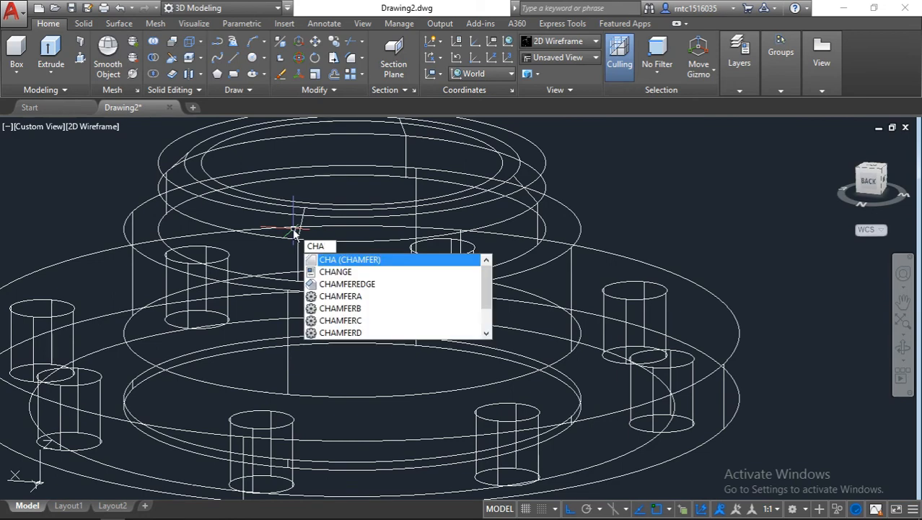
key(Return)
click(546, 265)
key(Return)
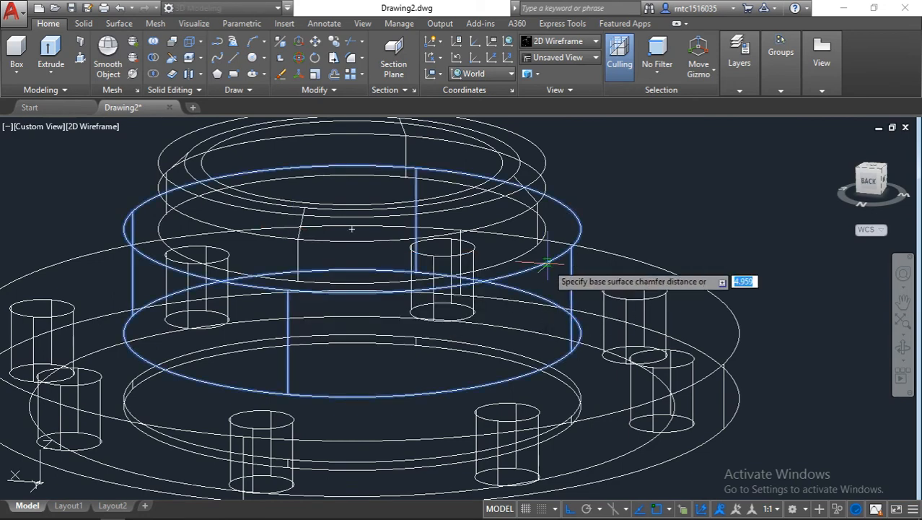
click(570, 256)
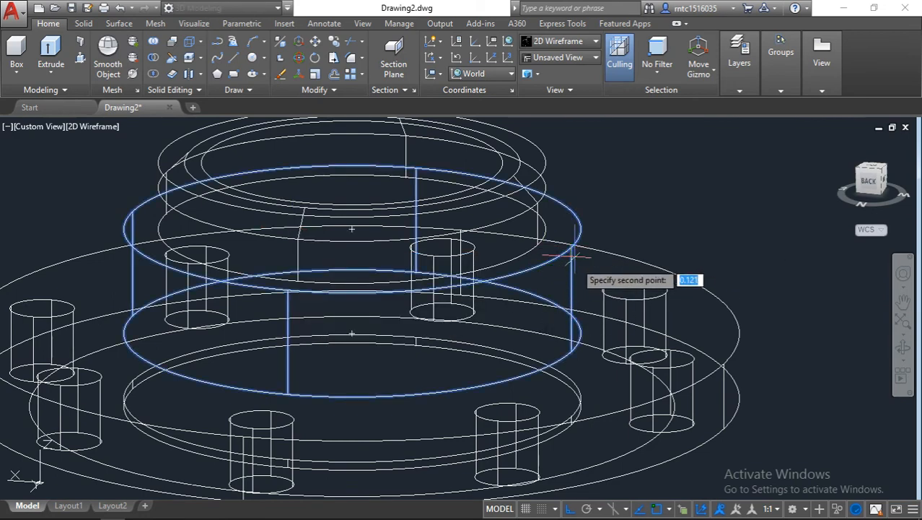
click(571, 351)
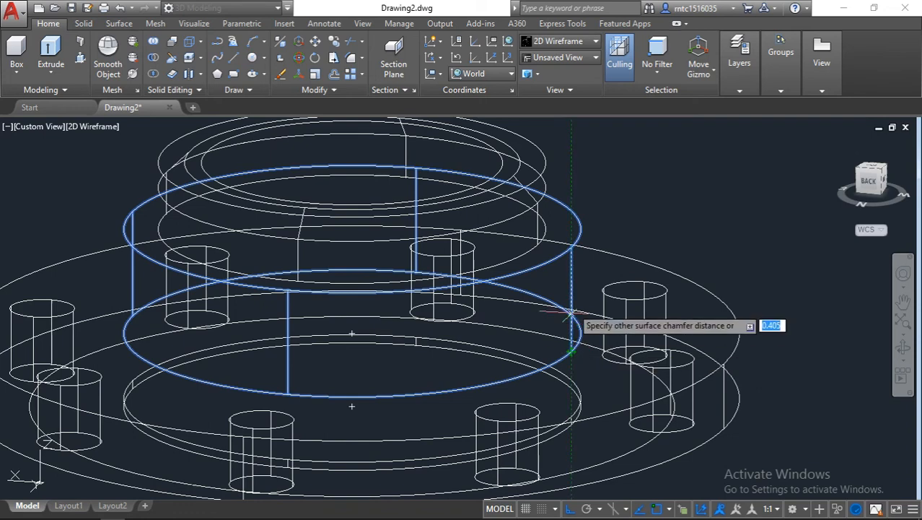
click(571, 247)
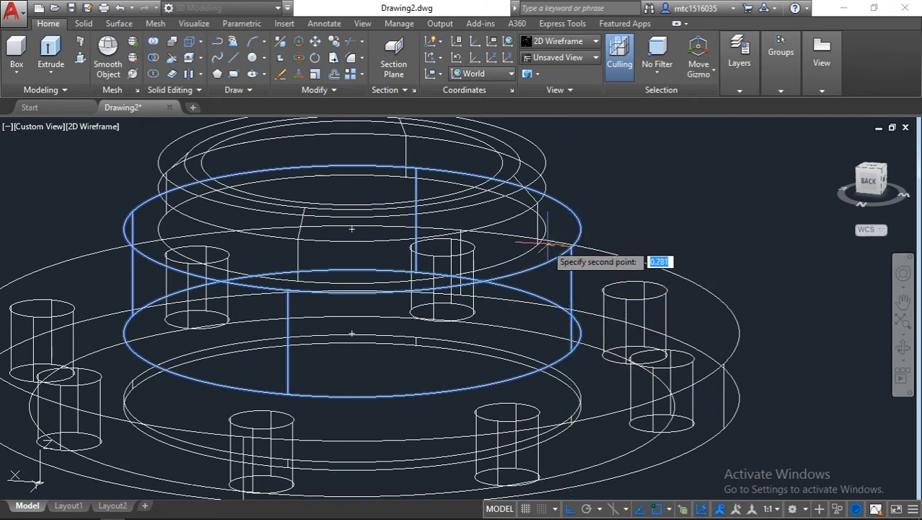
click(537, 239)
key(Return)
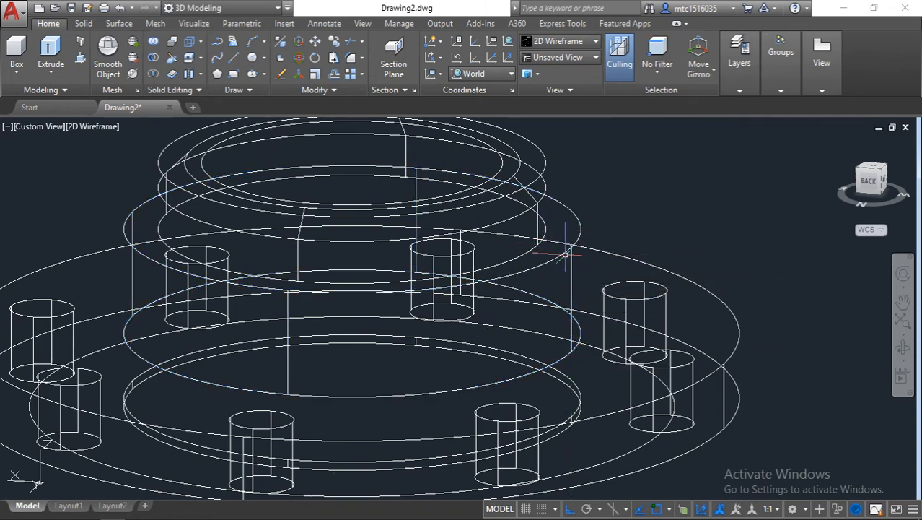
Step: Chamfer the top edge of the hub's lower cylinder into a taper, picking its full height and the step's width as the chamfer distances
text(cha)
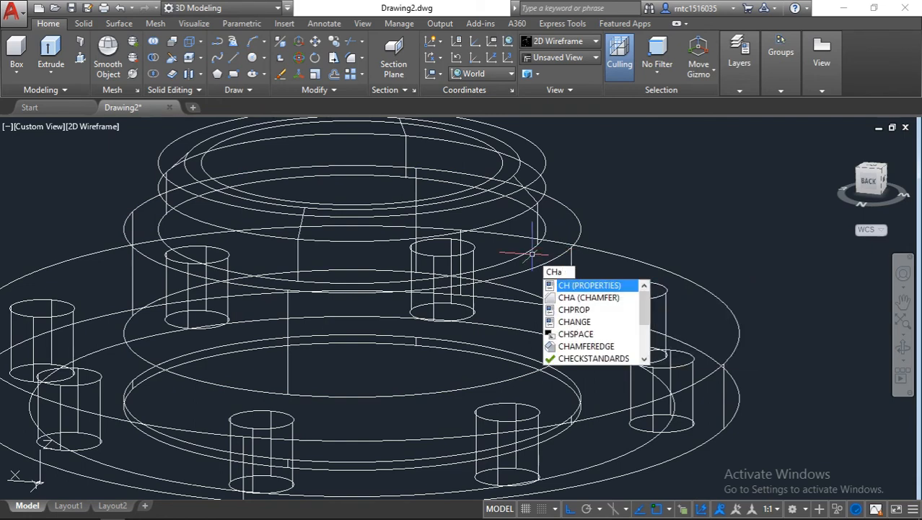
key(Return)
click(544, 263)
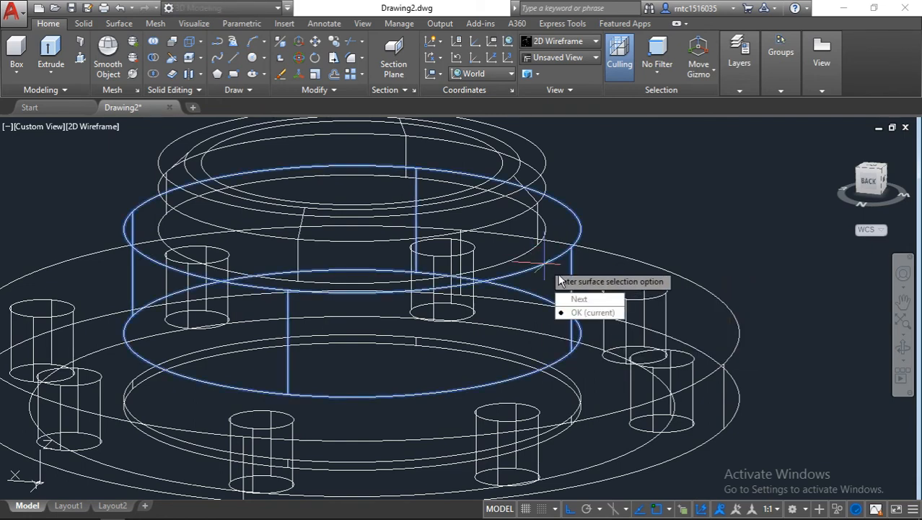
key(Return)
click(572, 246)
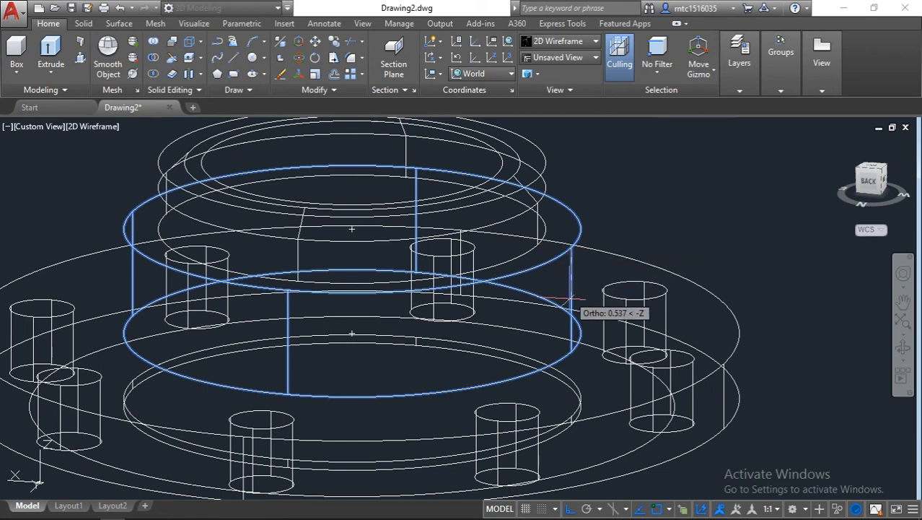
click(571, 351)
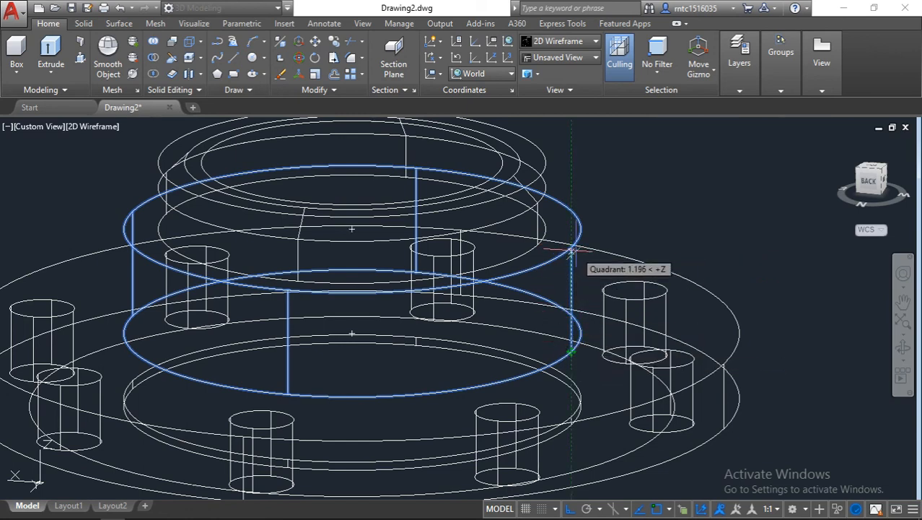
click(530, 245)
click(543, 240)
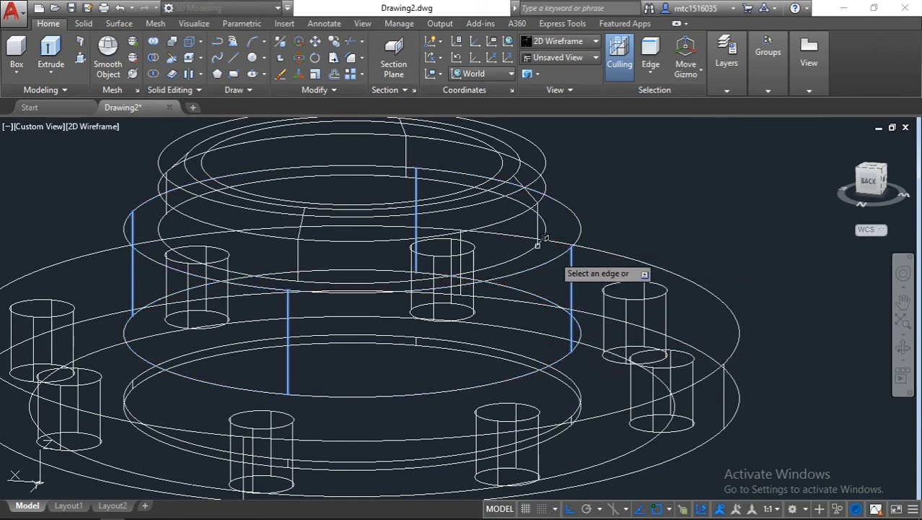
key(Return)
key(Return)
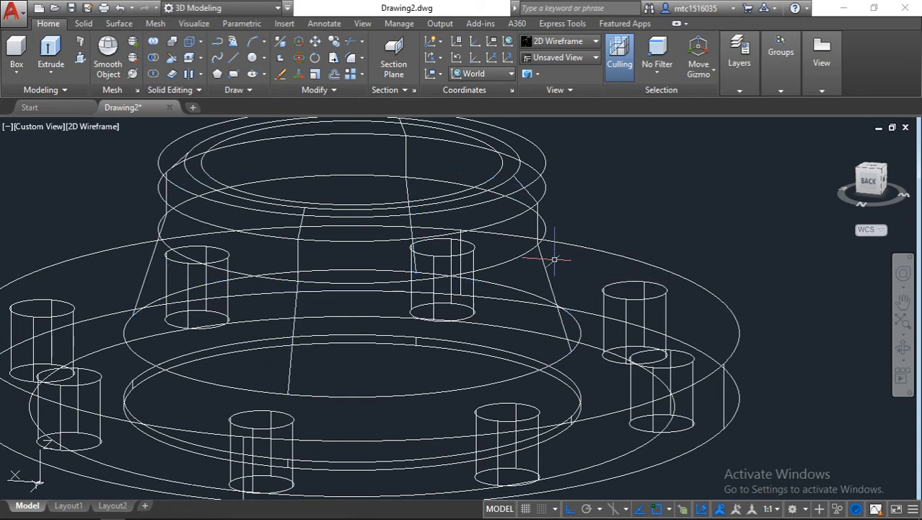
Step: Set the visual style back to Realistic to show the tapered hub shaded
click(86, 125)
click(136, 206)
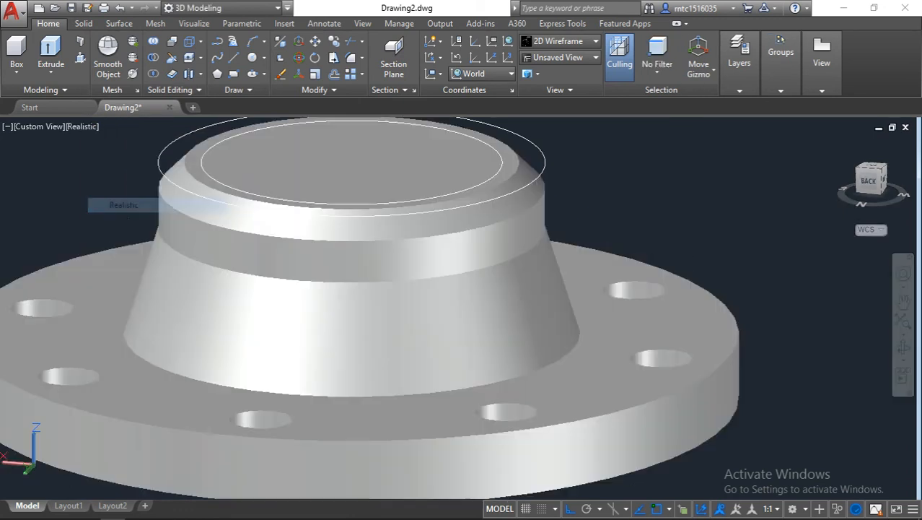
scroll(136, 208, down, 2)
scroll(383, 233, up, 2)
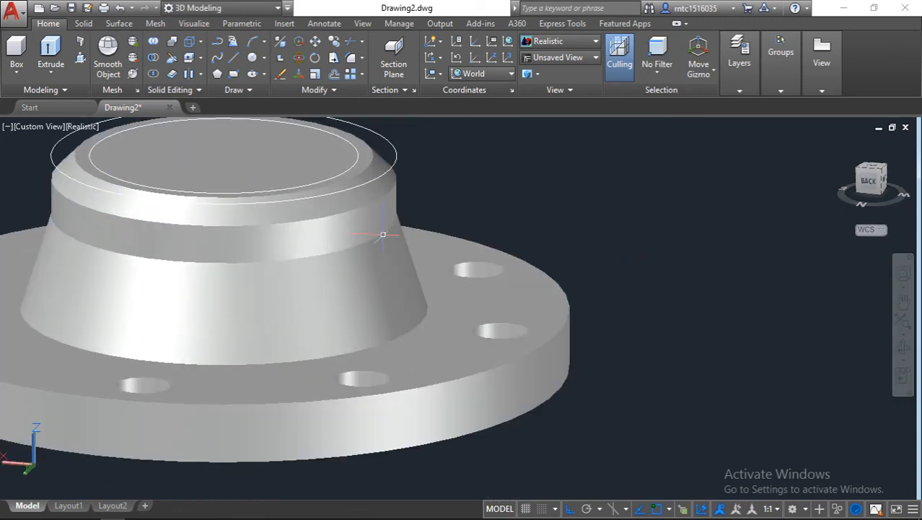
shift+middle_drag(383, 233, 401, 238)
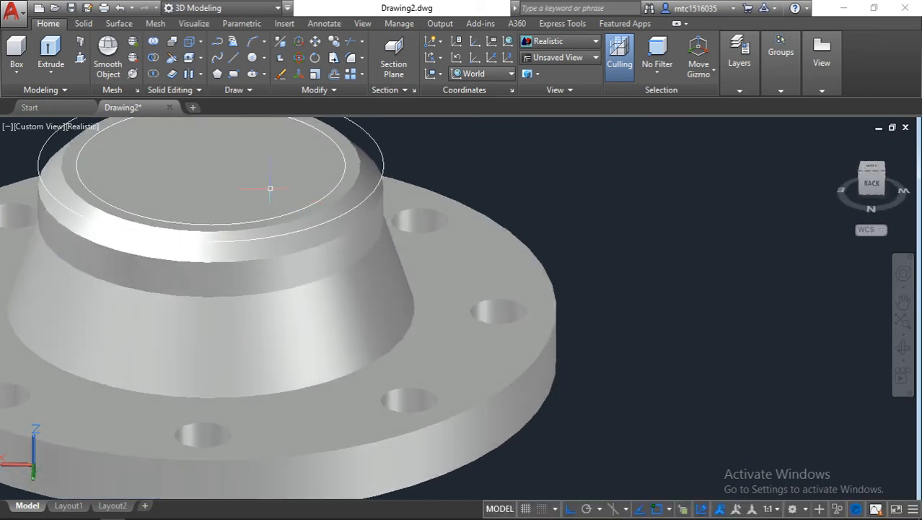
Step: Press-pull the area inside the inner circle on the hub's top face down through the hub and flange to cut the central bore
key(ctrl+shift+e)
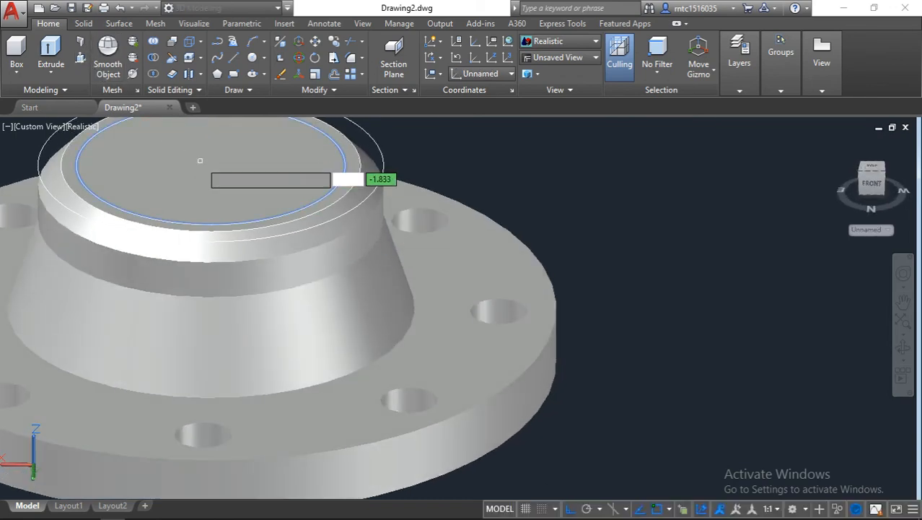
click(200, 161)
middle_drag(216, 283, 270, 213)
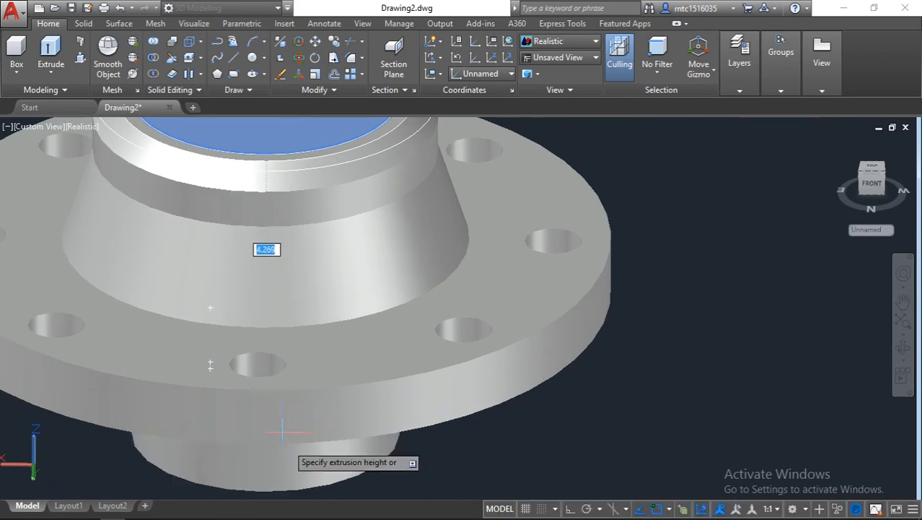
click(264, 270)
shift+middle_drag(329, 280, 464, 370)
scroll(392, 306, down, 1)
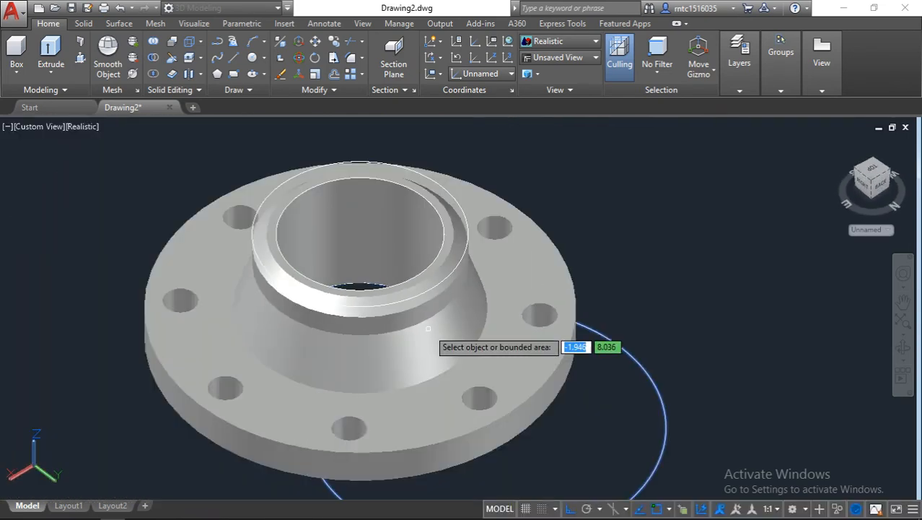
Step: Isolate the flange solid so that the leftover construction circles are hidden
shift+middle_drag(426, 322, 434, 262)
key(Escape)
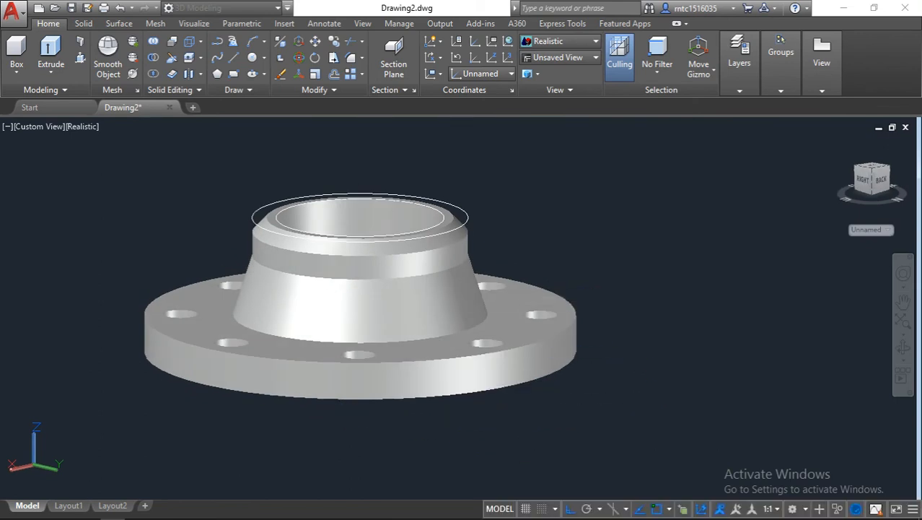
click(839, 510)
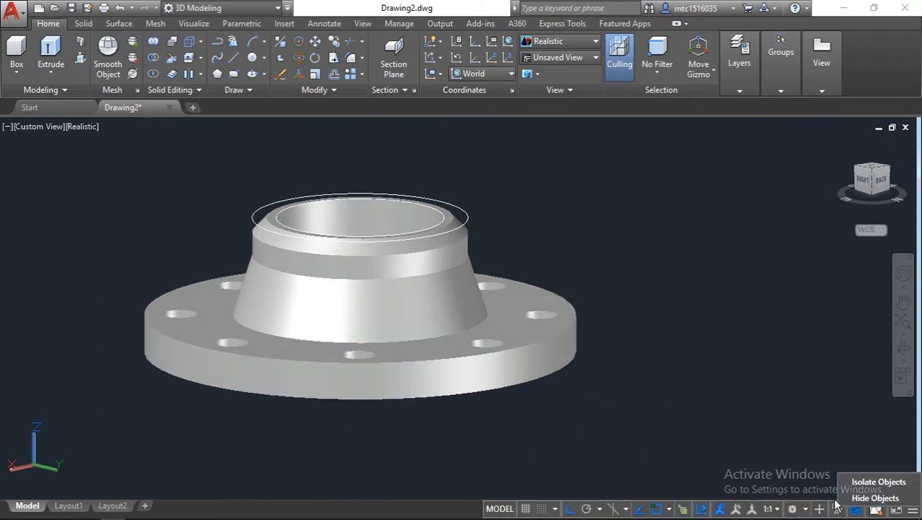
click(860, 484)
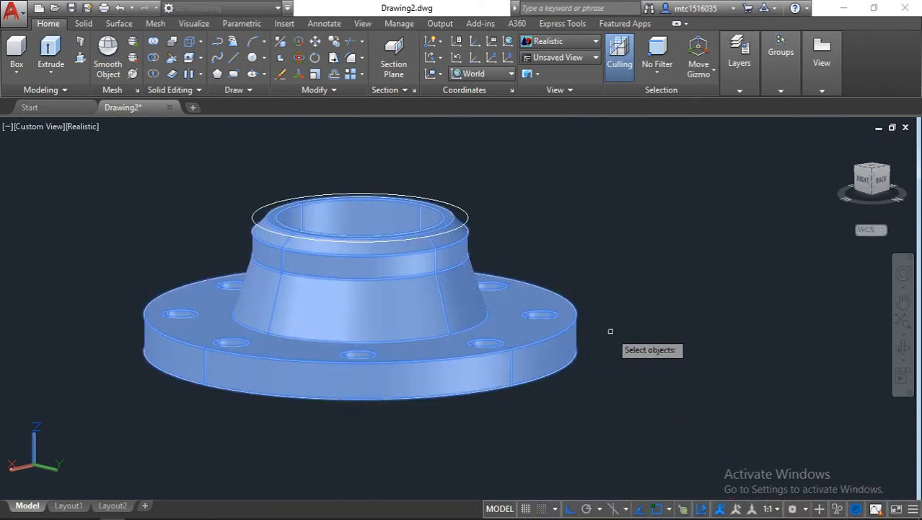
Step: Fillet the edge where the tapered hub meets the flange's top face with a radius of 0.5
shift+middle_drag(592, 307, 531, 390)
text(f)
key(Return)
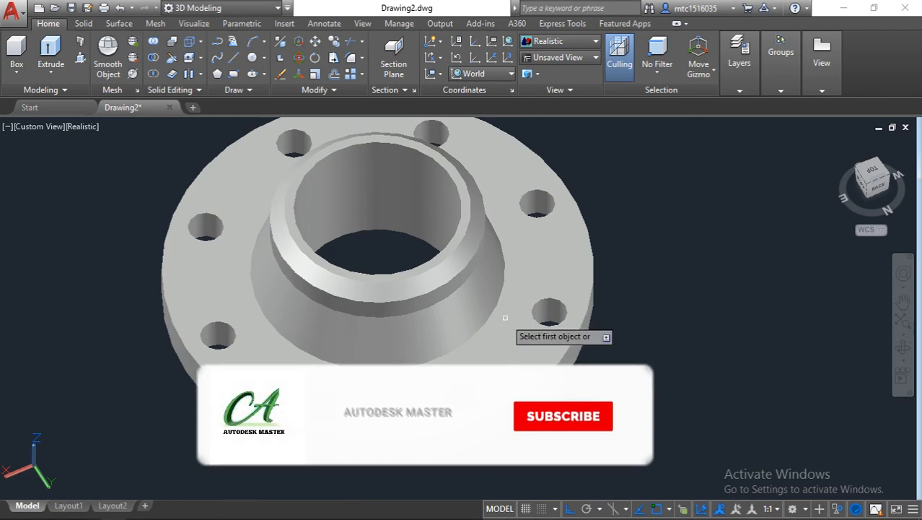
click(497, 309)
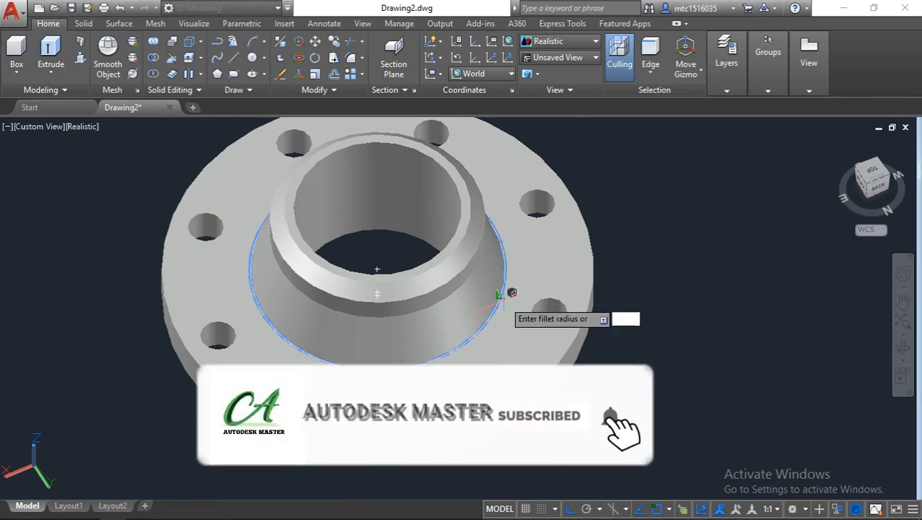
text(.5)
key(Return)
key(Return)
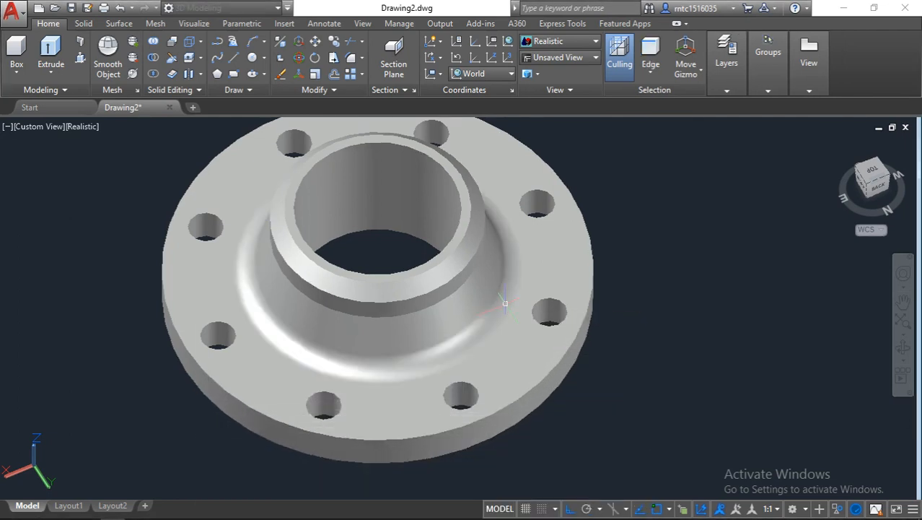
shift+middle_drag(506, 303, 490, 388)
scroll(480, 278, down, 1)
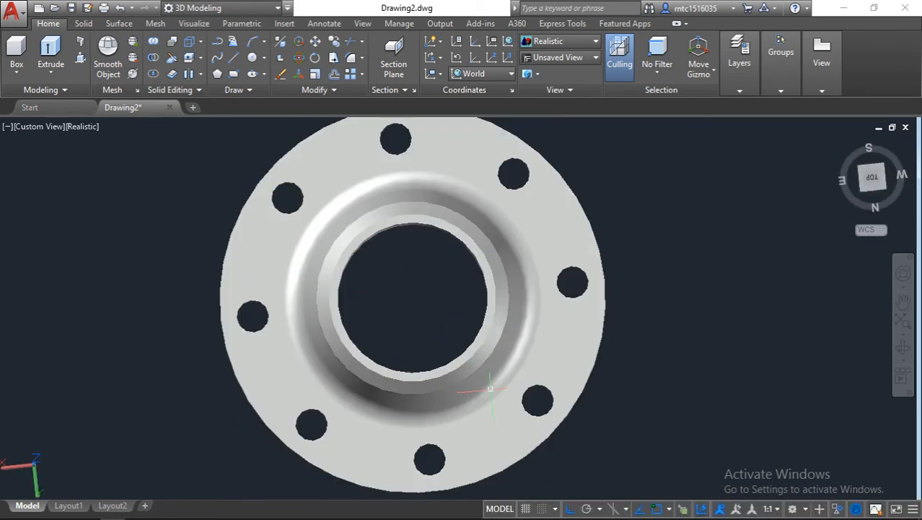
scroll(490, 388, up, 2)
scroll(500, 336, down, 1)
scroll(499, 335, up, 2)
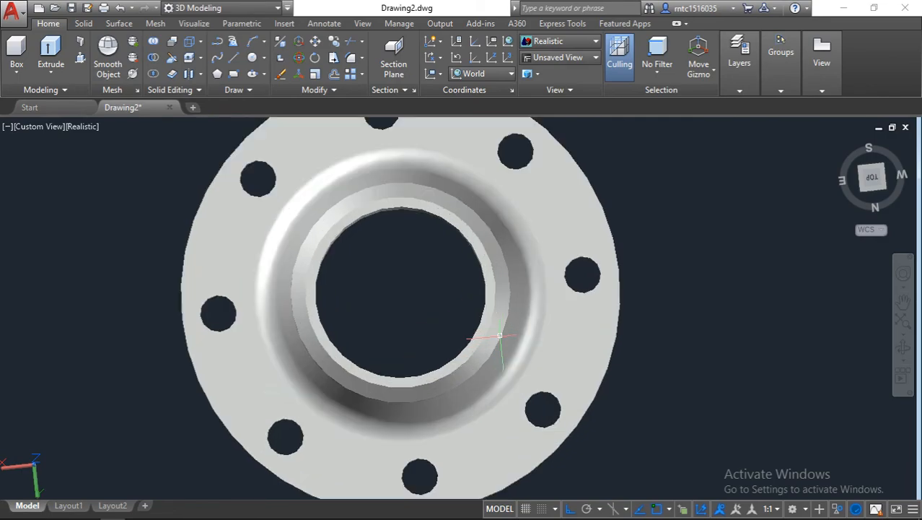
shift+middle_drag(498, 333, 505, 366)
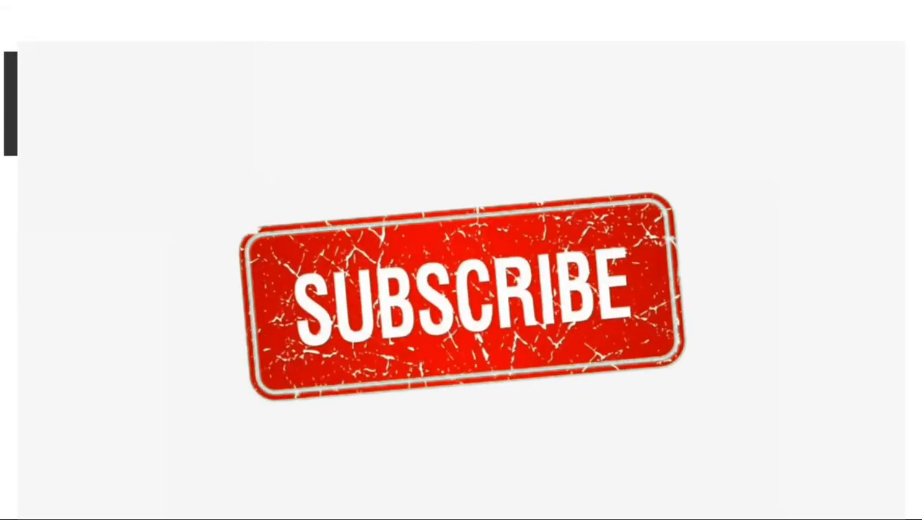